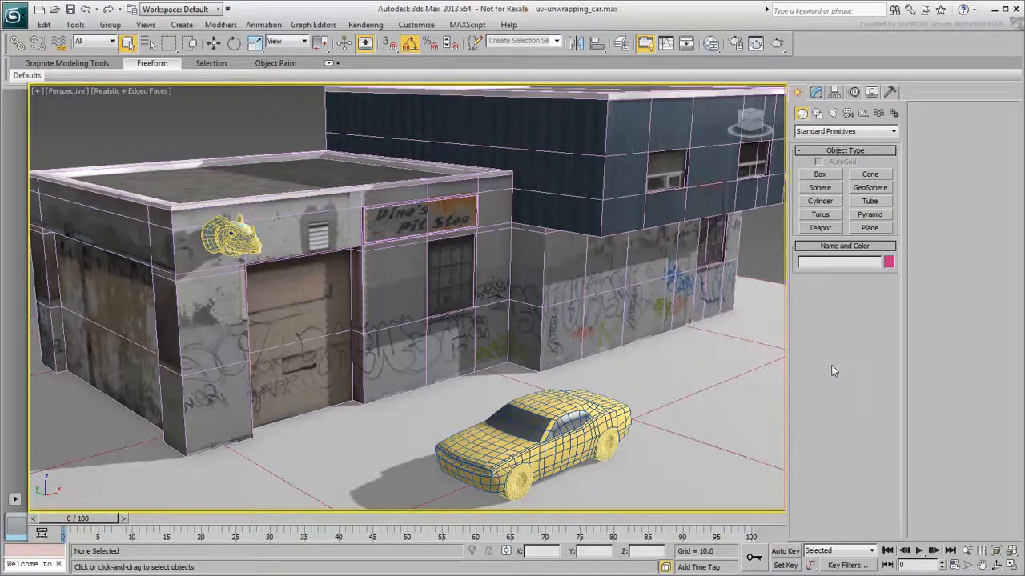
# Select the car body and then a rear wheel to inspect the car's parts in the modify panel
pyautogui.click(565, 416)
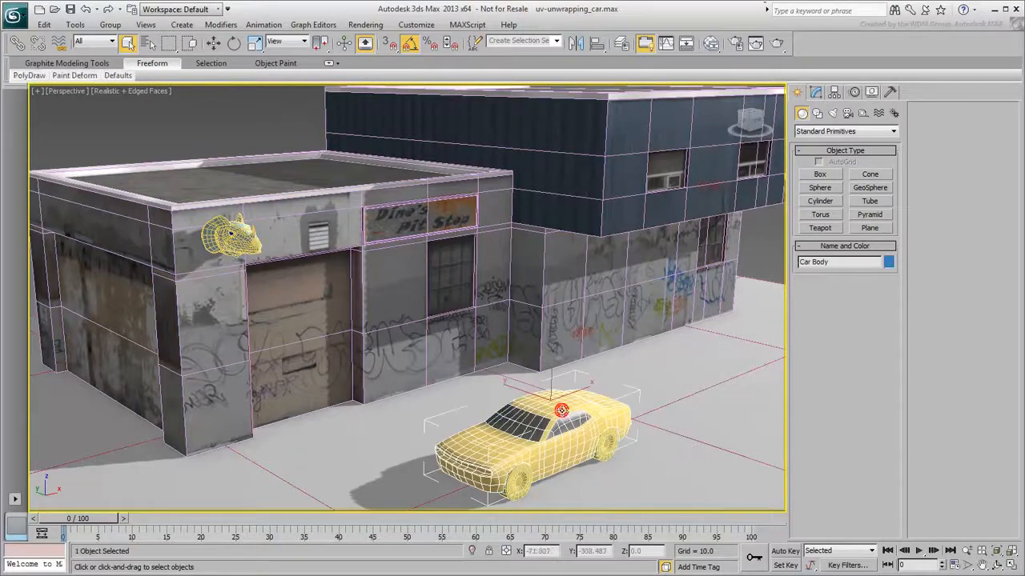
pyautogui.click(602, 448)
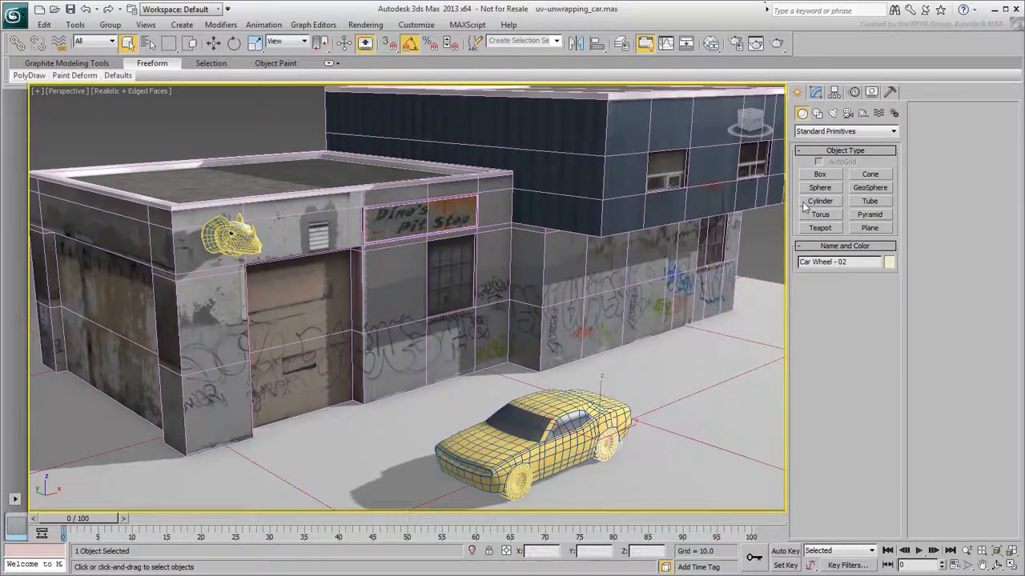
pyautogui.click(817, 95)
# Examine the wheel's polygons at Polygon sub-object level, then return to object level
pyautogui.click(859, 272)
pyautogui.moveTo(661, 445); pyautogui.dragTo(605, 477)
pyautogui.rightClick(629, 454)
pyautogui.click(643, 473)
pyautogui.moveTo(622, 424); pyautogui.dragTo(642, 393)
pyautogui.rightClick(642, 393)
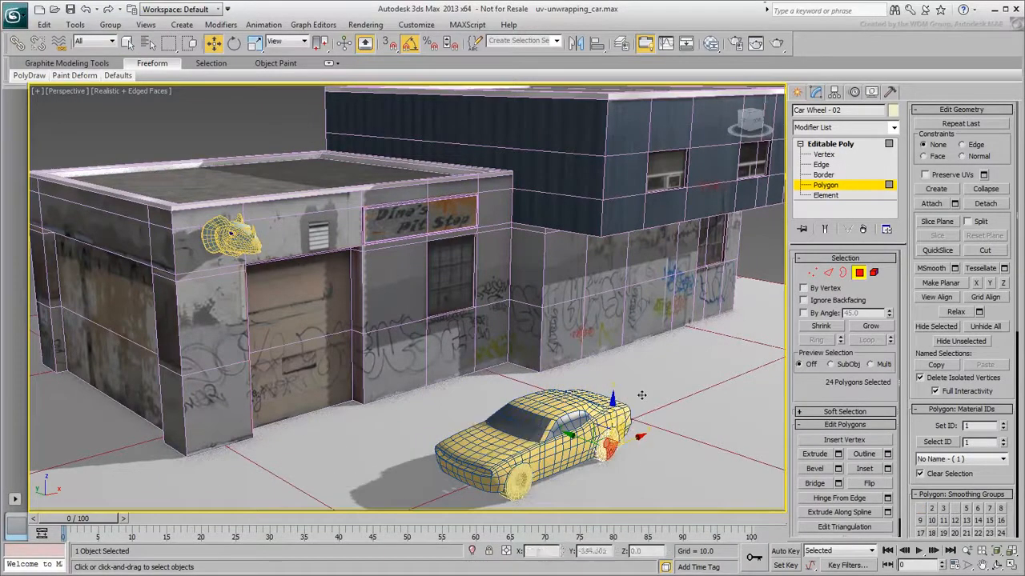
pyautogui.click(724, 401)
pyautogui.press('4')
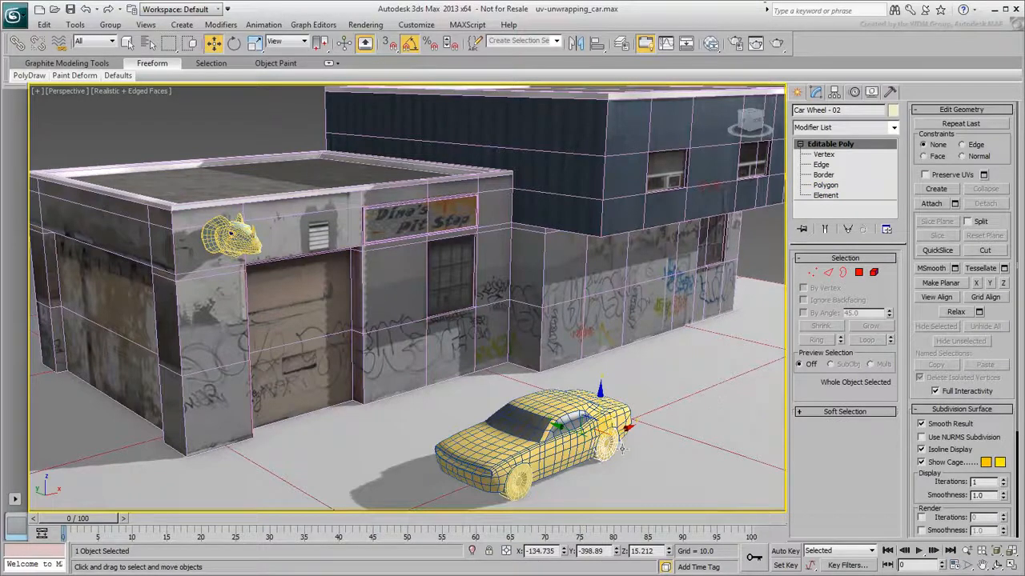
# Select the car body and switch to Photoshop to review the Car.psd texture
pyautogui.click(584, 439)
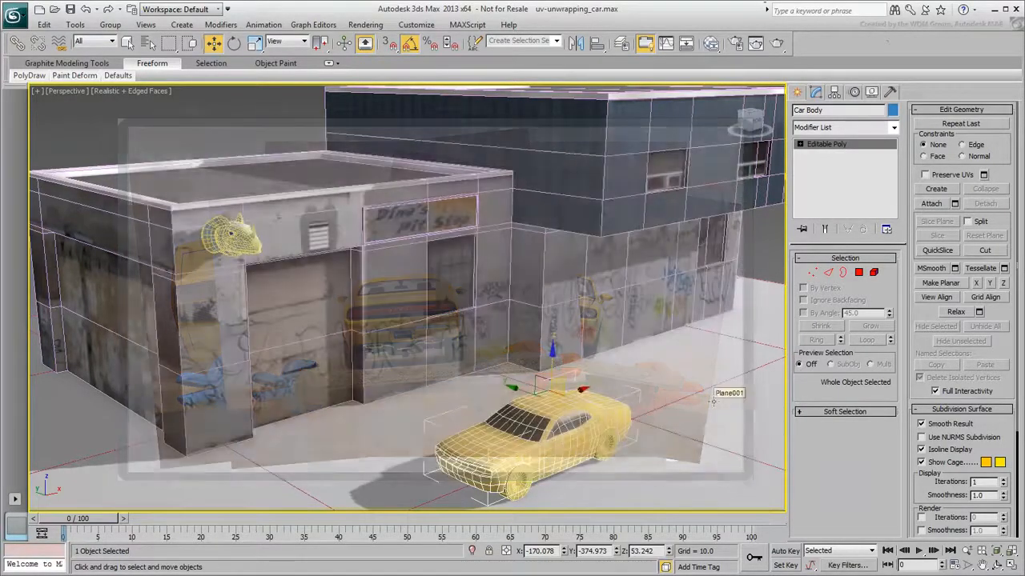
pyautogui.click(415, 575)
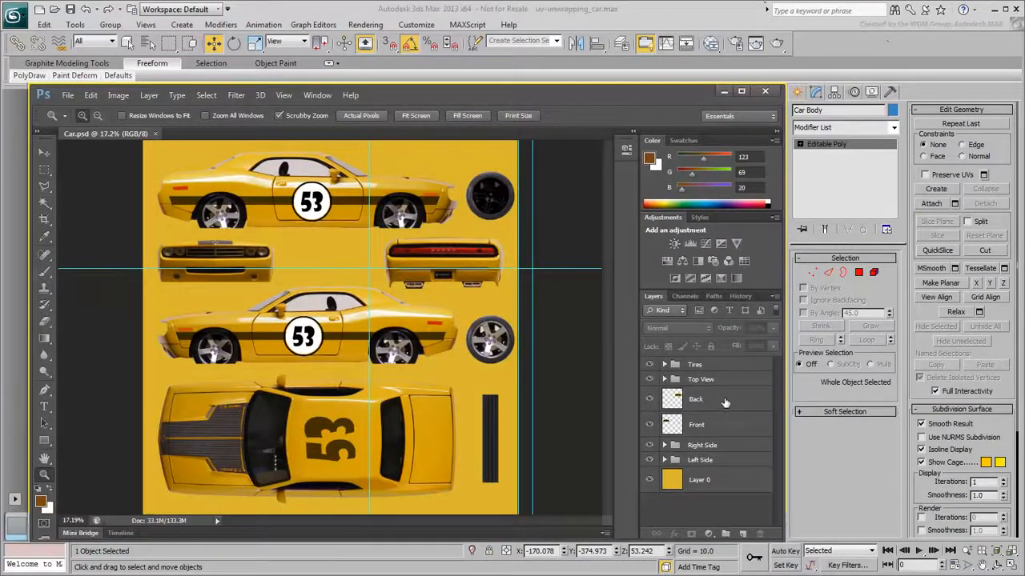
# Toggle the visibility of the Back, Front and Top View layers to check each texture part
pyautogui.click(650, 398)
pyautogui.click(649, 399)
pyautogui.click(650, 427)
pyautogui.click(650, 426)
pyautogui.click(650, 380)
pyautogui.click(650, 381)
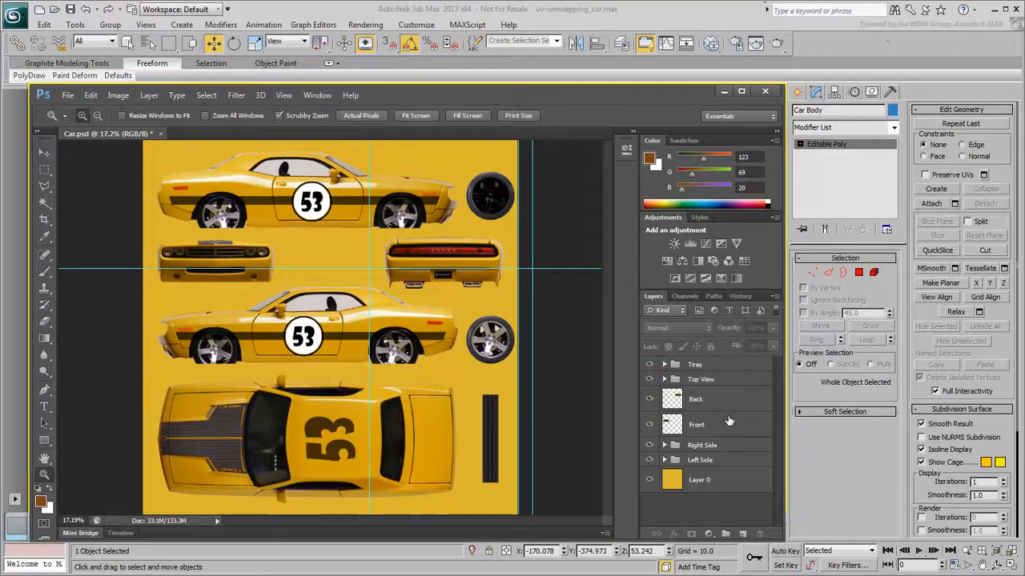
# Expand the Tires group and toggle each tire layer's visibility off and on, then collapse it
pyautogui.click(663, 365)
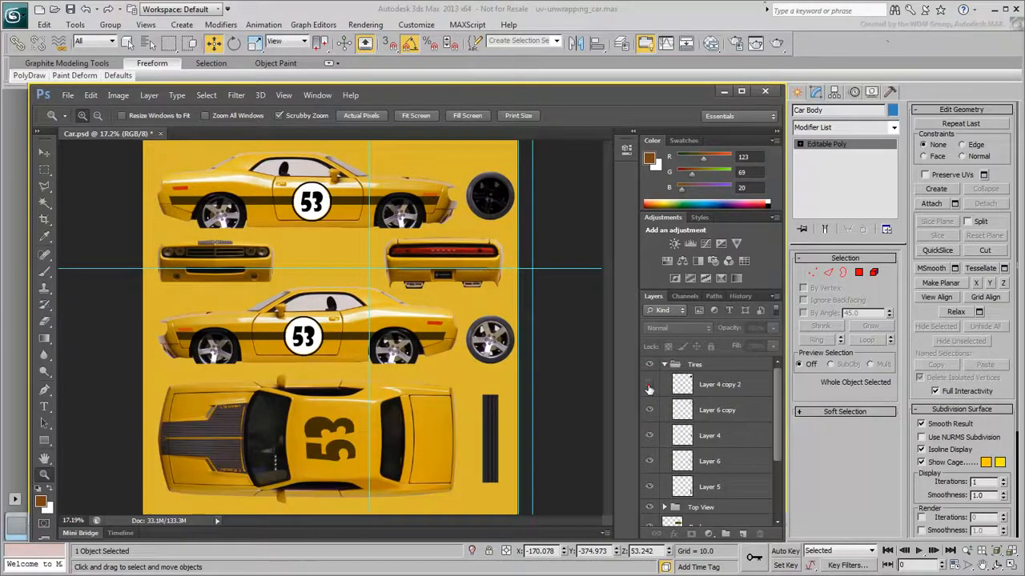
pyautogui.click(649, 387)
pyautogui.click(646, 410)
pyautogui.click(647, 435)
pyautogui.click(645, 463)
pyautogui.click(648, 486)
pyautogui.click(649, 486)
pyautogui.click(649, 462)
pyautogui.click(649, 437)
pyautogui.click(650, 410)
pyautogui.click(651, 385)
pyautogui.click(663, 365)
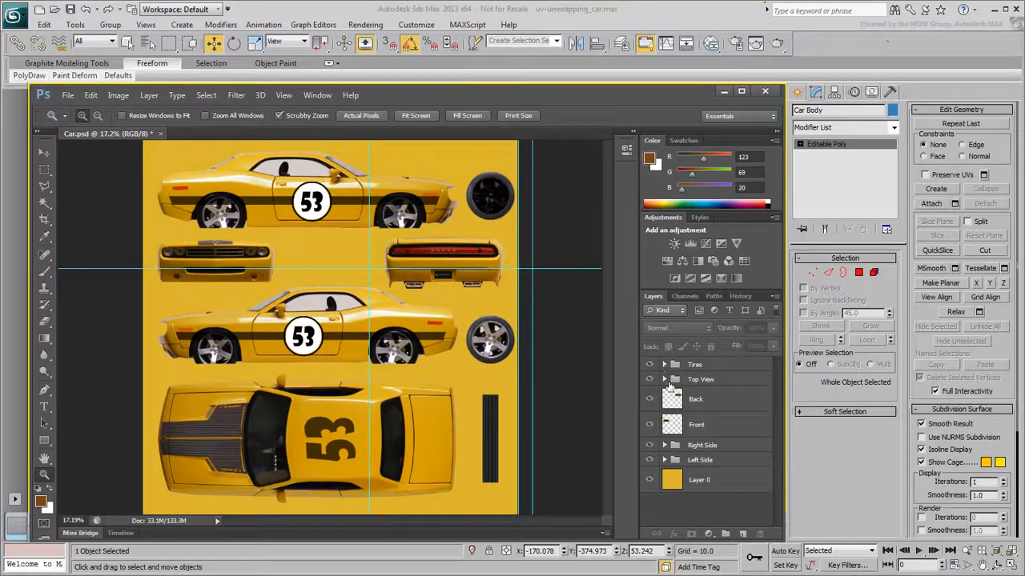
# Expand the Top View and Right Side groups, toggle their layers' visibility, and return to 3ds Max
pyautogui.click(664, 379)
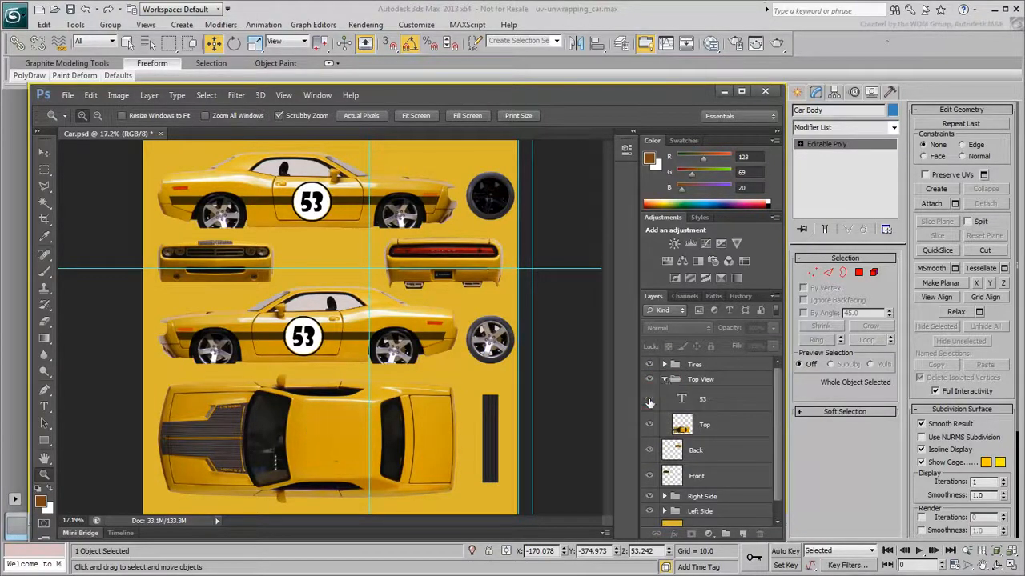
pyautogui.click(663, 380)
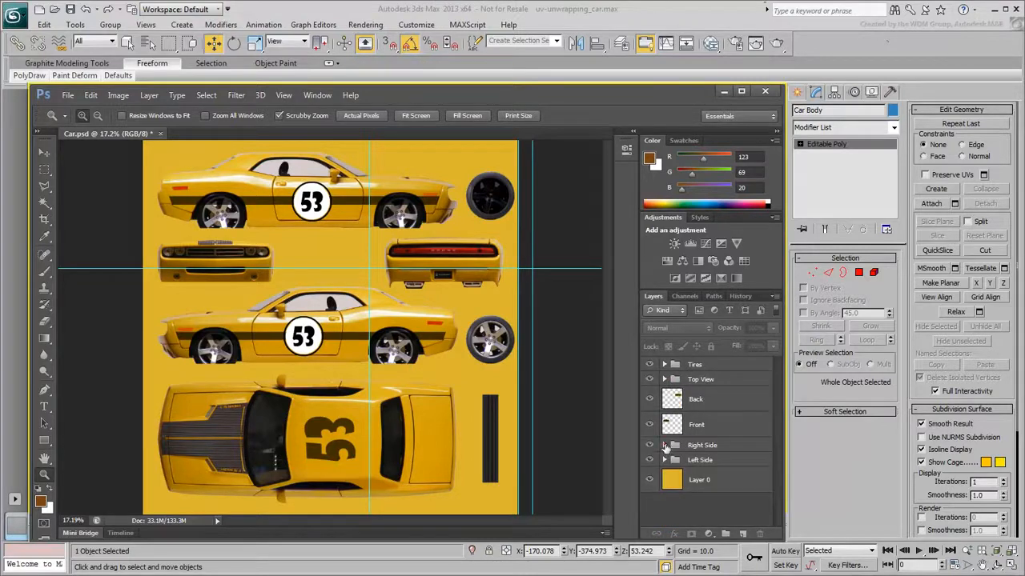
pyautogui.click(664, 445)
pyautogui.click(651, 493)
pyautogui.click(651, 494)
pyautogui.click(649, 514)
pyautogui.click(649, 514)
pyautogui.click(649, 465)
pyautogui.click(649, 465)
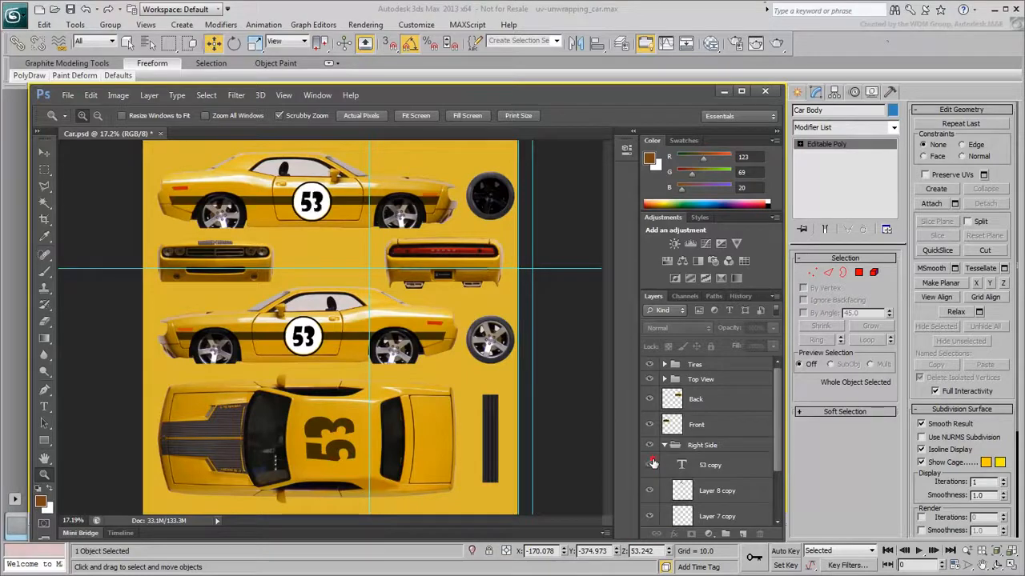
pyautogui.click(664, 445)
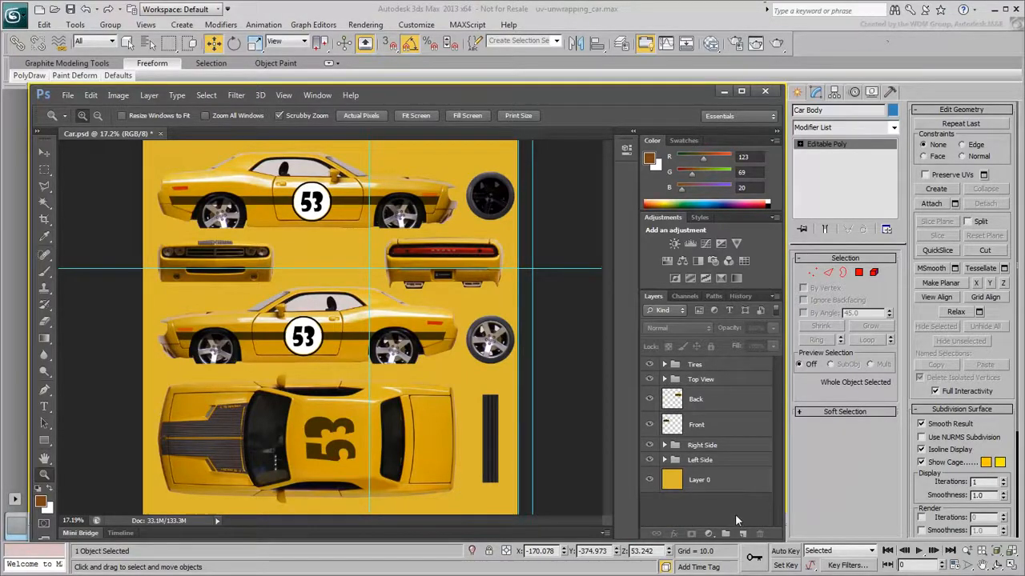
pyautogui.hotkey('alt', 'Tab')
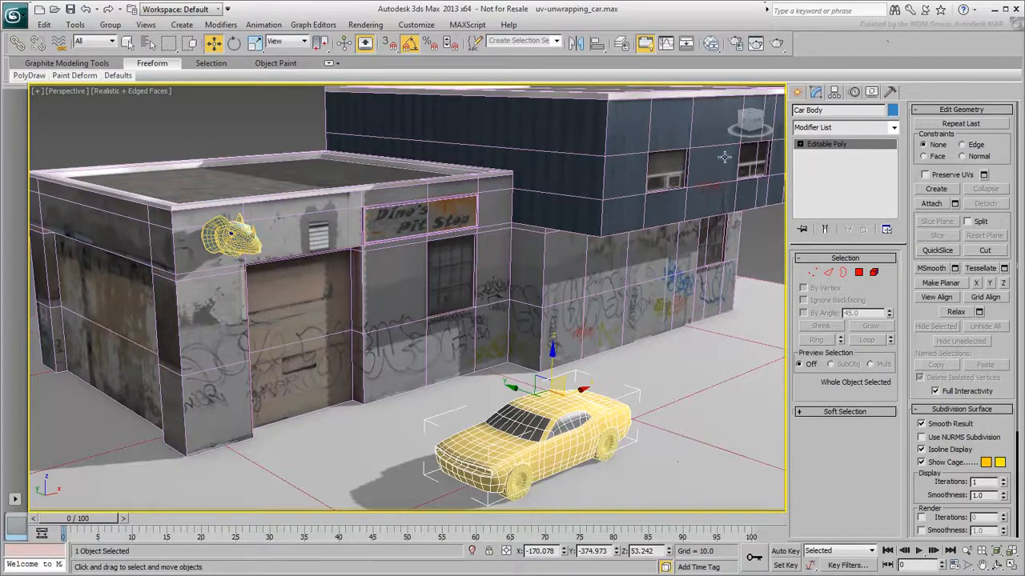
# Open the Slate Material Editor and inspect the Car multi/sub-object material and its Car Texture bitmap, then close it
pyautogui.click(710, 43)
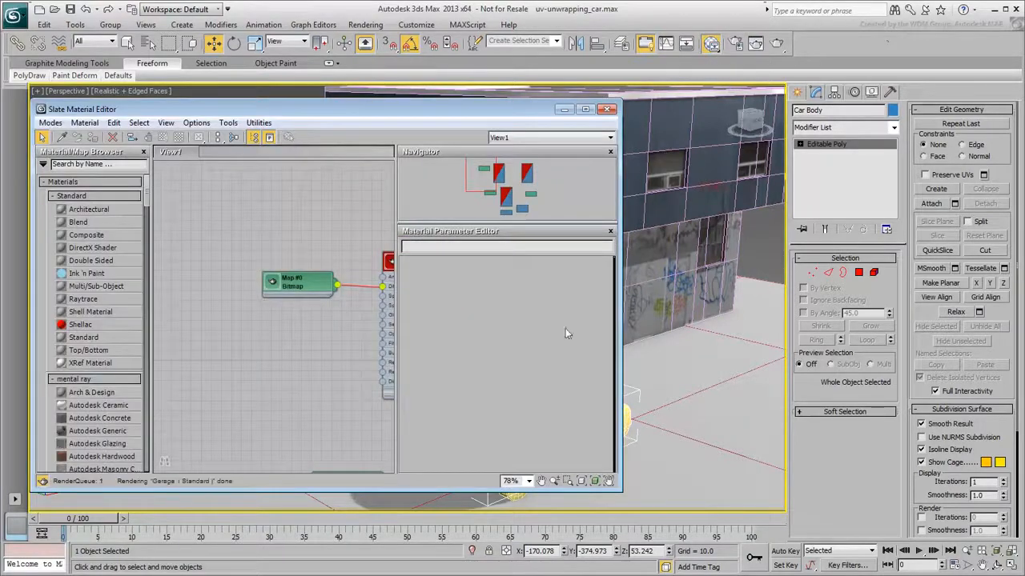
pyautogui.moveTo(327, 337); pyautogui.dragTo(211, 285, button='middle')
pyautogui.moveTo(317, 396)
pyautogui.mouseDown(button='middle')
pyautogui.moveTo(280, 355)
pyautogui.moveTo(243, 248)
pyautogui.moveTo(297, 377)
pyautogui.moveTo(252, 340)
pyautogui.mouseUp(button='middle')
pyautogui.doubleClick(349, 382)
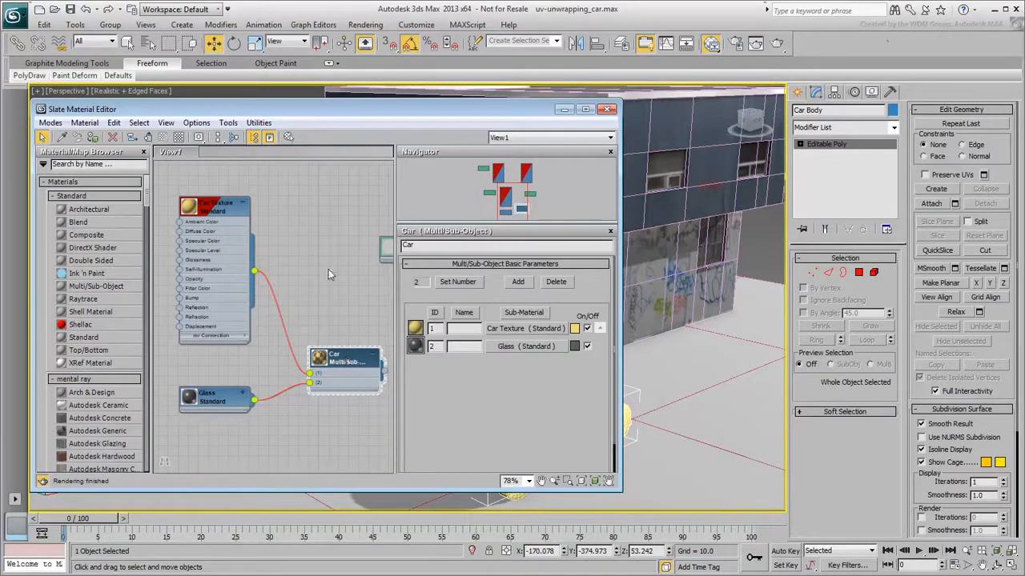
pyautogui.click(206, 210)
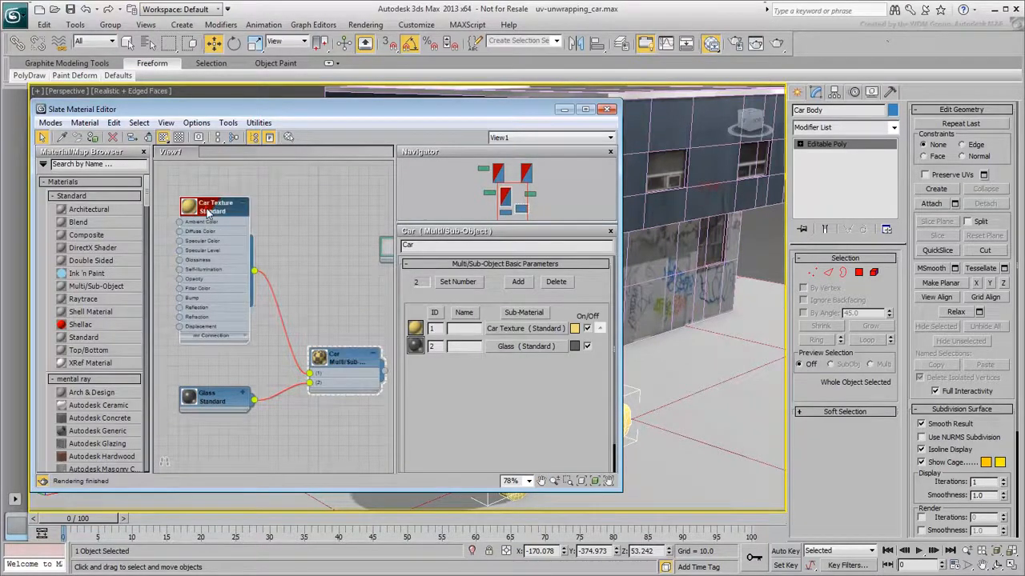
pyautogui.click(216, 401)
pyautogui.moveTo(194, 271); pyautogui.dragTo(342, 365, button='middle')
pyautogui.moveTo(271, 333); pyautogui.dragTo(325, 324)
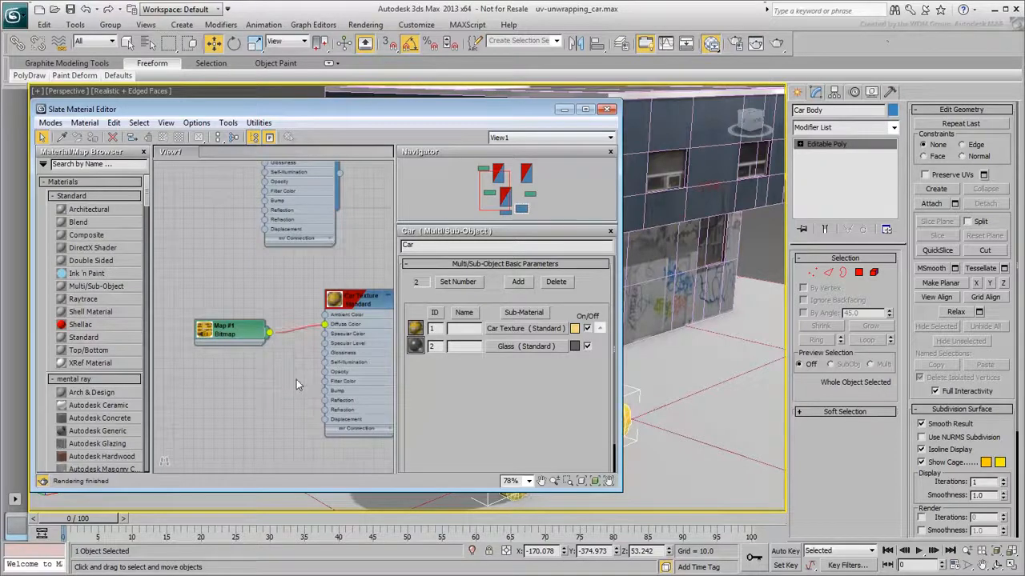
pyautogui.click(334, 303)
pyautogui.doubleClick(334, 303)
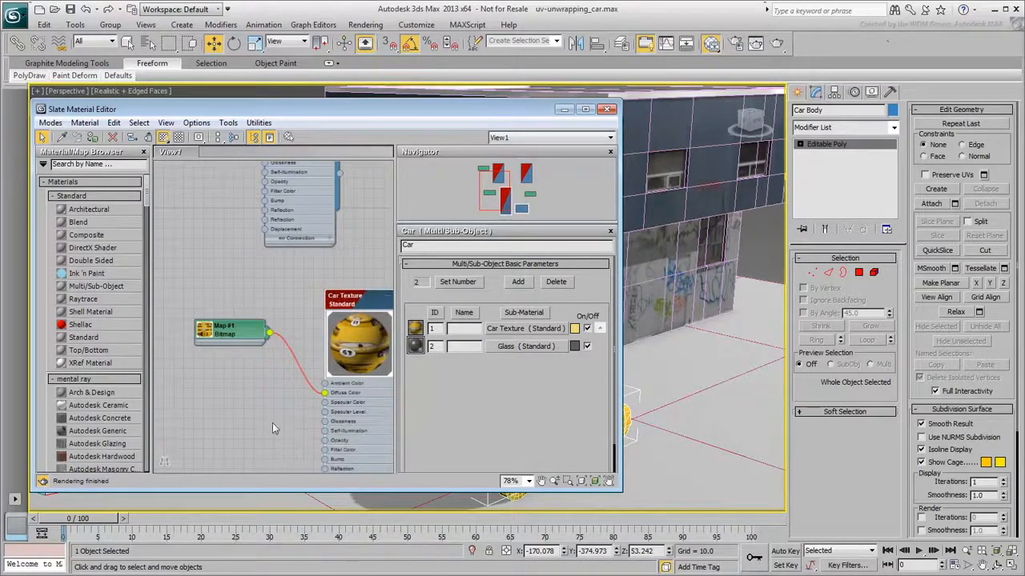
pyautogui.click(608, 109)
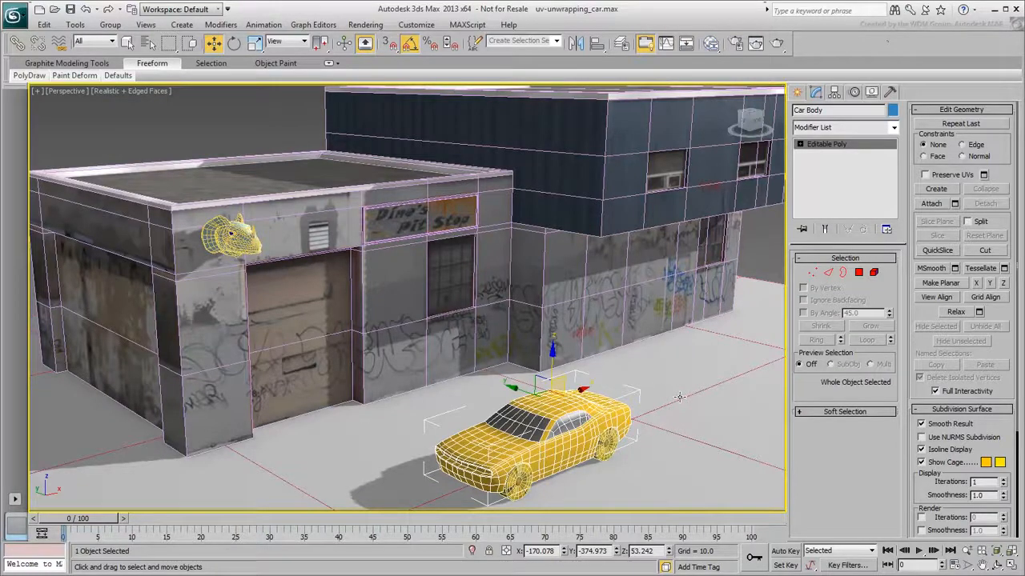
# Isolate the car and its wheels in the viewport, then select the car body
pyautogui.doubleClick(561, 450)
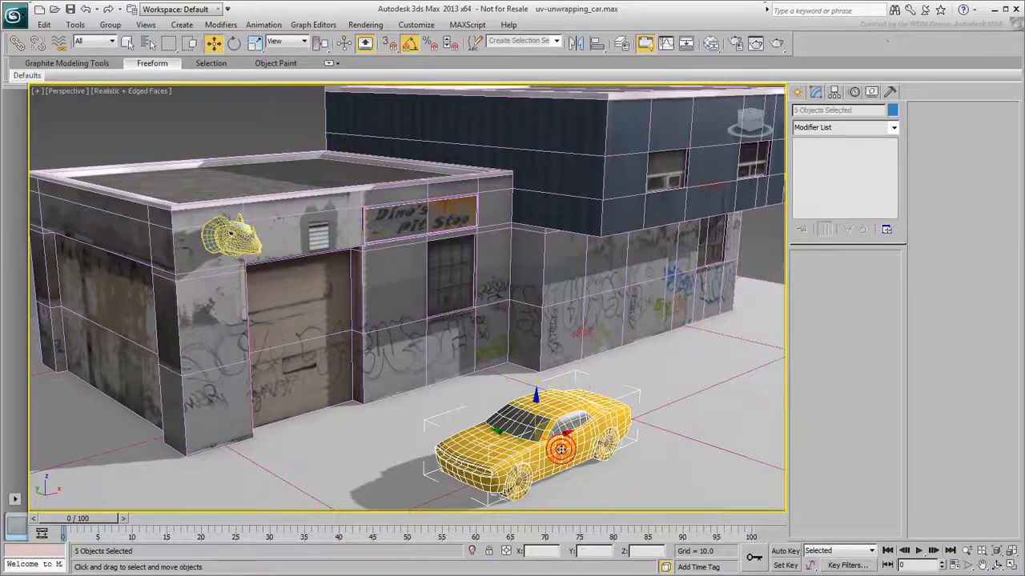
pyautogui.rightClick(561, 450)
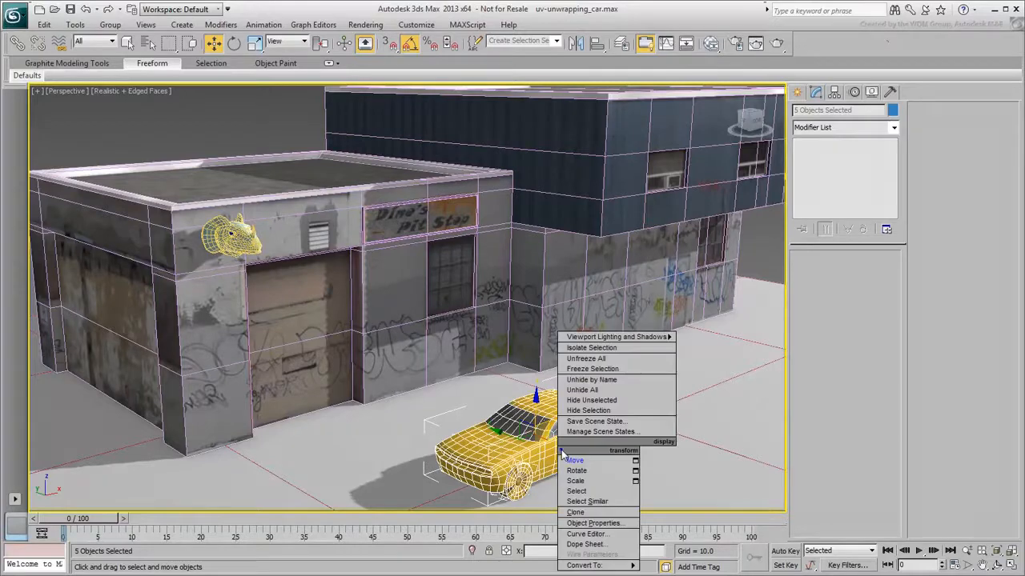
pyautogui.click(592, 351)
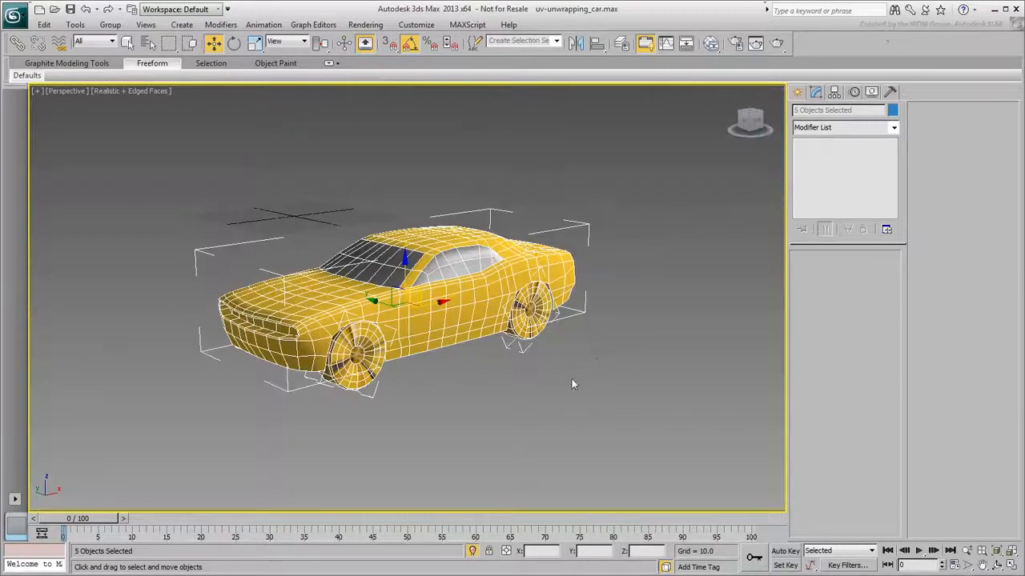
pyautogui.click(579, 404)
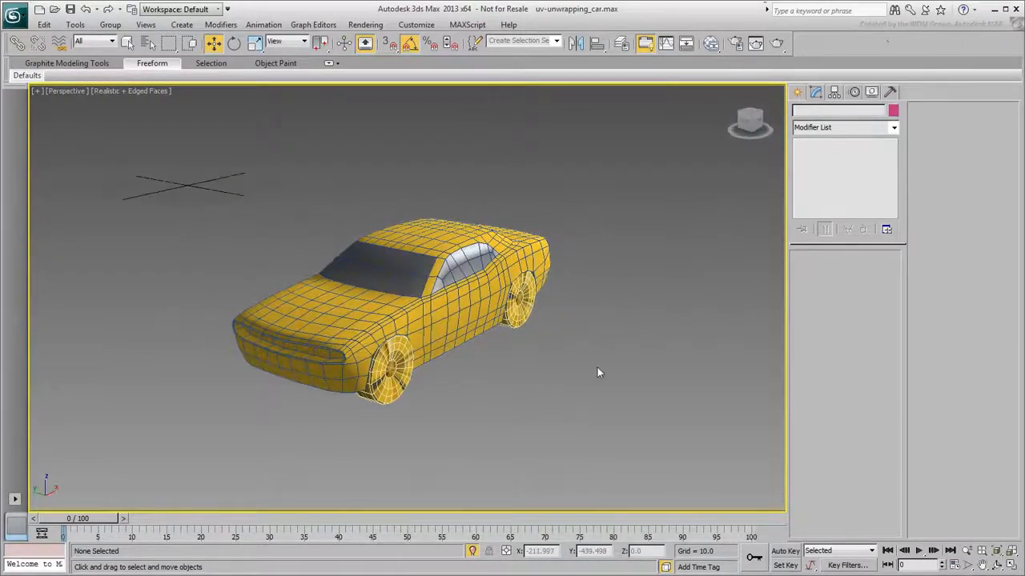
pyautogui.moveTo(466, 346)
pyautogui.keyDown('alt'); pyautogui.mouseDown(button='middle')
pyautogui.moveTo(317, 347)
pyautogui.moveTo(468, 334)
pyautogui.moveTo(487, 287)
pyautogui.moveTo(565, 335)
pyautogui.moveTo(444, 359)
pyautogui.moveTo(467, 350)
pyautogui.mouseUp(button='middle'); pyautogui.keyUp('alt')
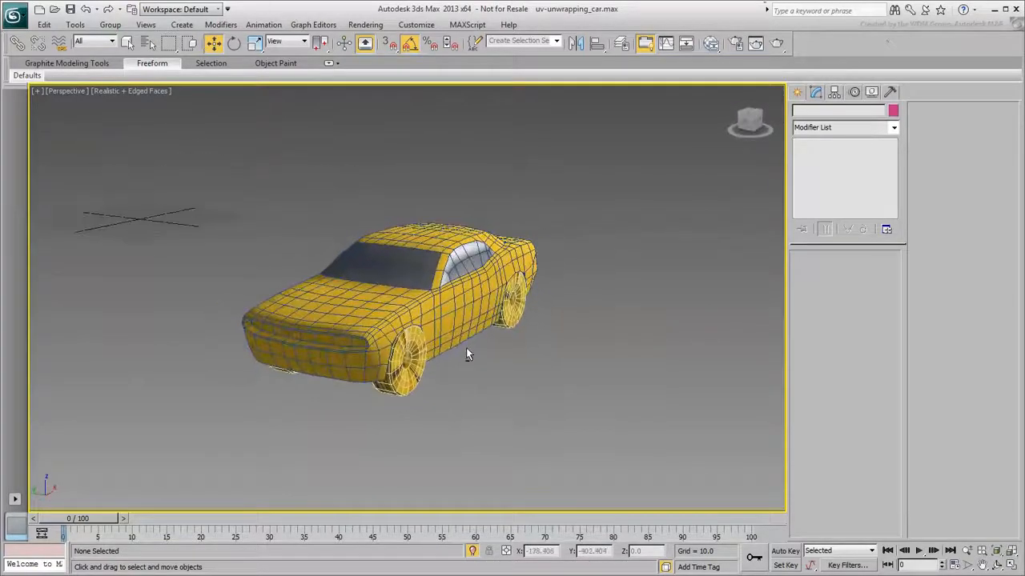
pyautogui.click(454, 319)
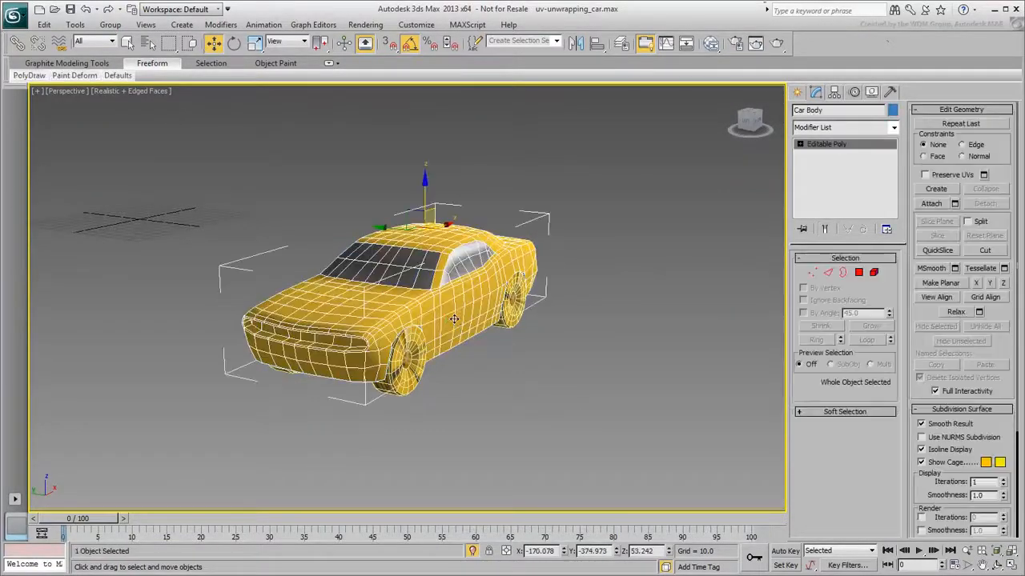
# Add an Unwrap UVW modifier to the car body
pyautogui.keyDown('alt'); pyautogui.moveTo(493, 375); pyautogui.dragTo(647, 389, button='middle'); pyautogui.keyUp('alt')
pyautogui.scroll(4, 597, 390)
pyautogui.click(857, 134)
pyautogui.scroll(-15, 864, 474)
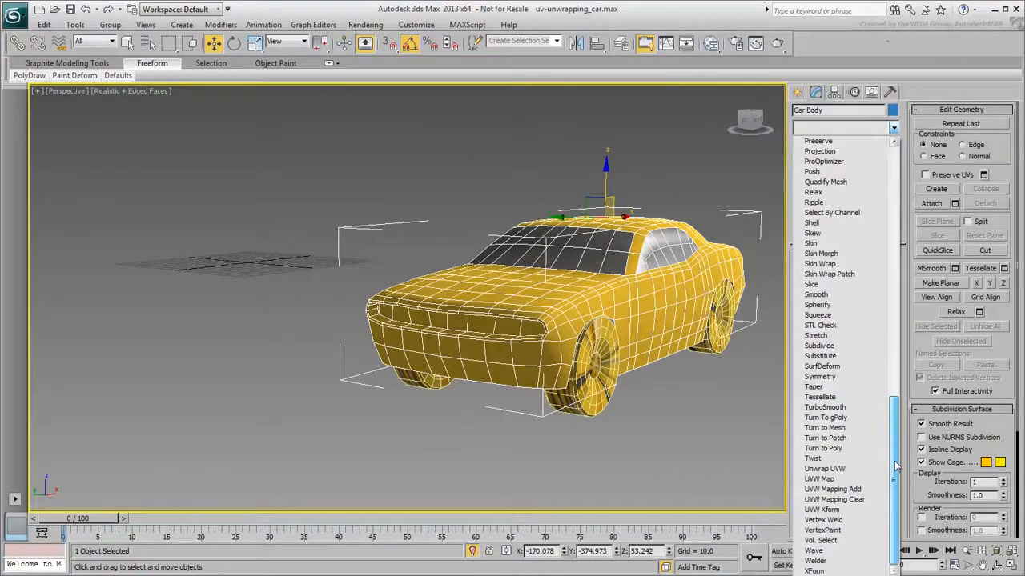
pyautogui.click(835, 469)
# Open the UV editor and display Map #1 (Car.jpg) as its background texture
pyautogui.keyDown('alt'); pyautogui.moveTo(525, 452); pyautogui.dragTo(526, 464, button='middle'); pyautogui.keyUp('alt')
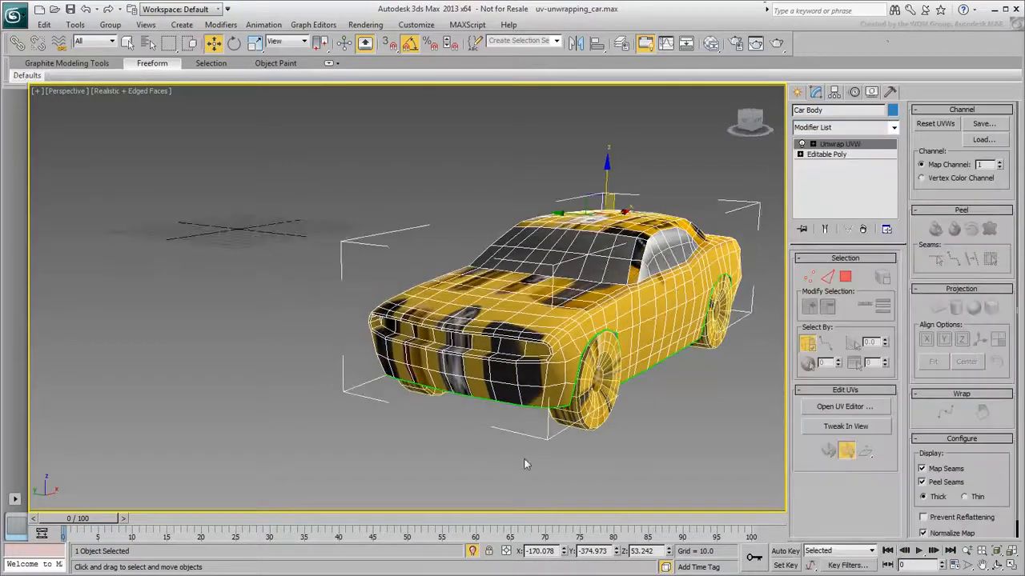
pyautogui.click(845, 407)
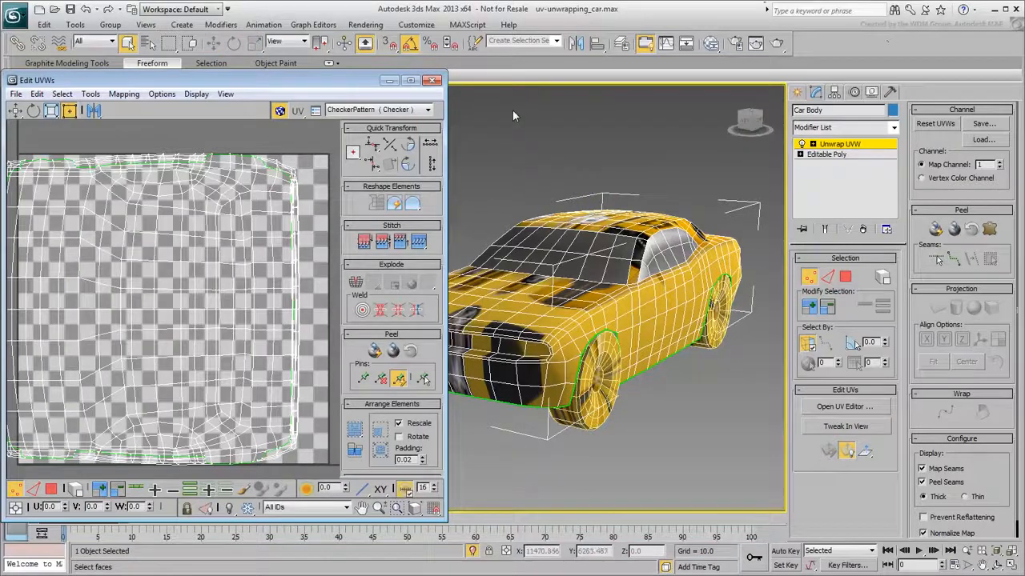
pyautogui.click(428, 110)
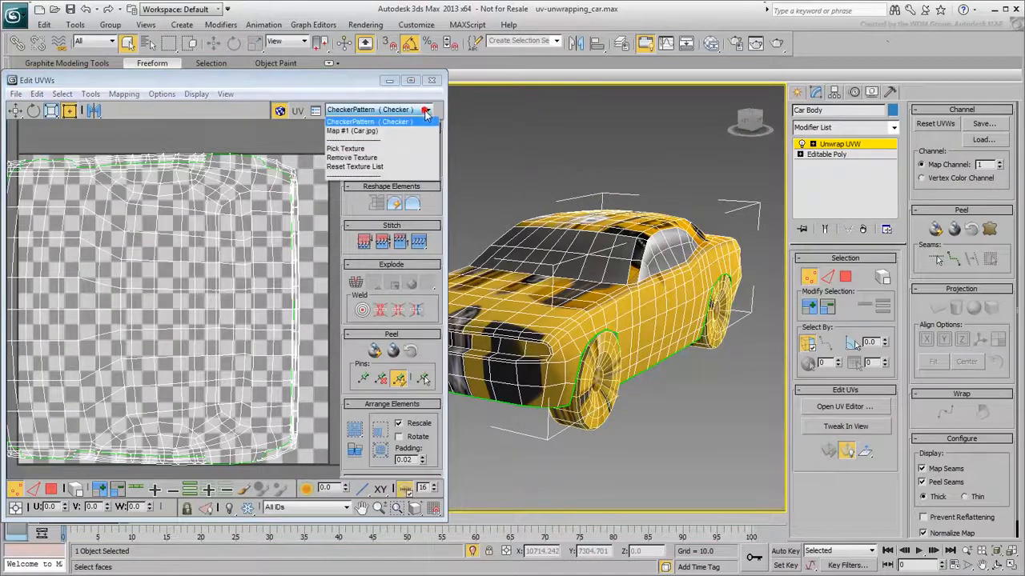
pyautogui.click(389, 132)
# Select all the car body's faces and apply Back/Front Normal Mapping with 0.02 spacing
pyautogui.scroll(-2, 208, 273)
pyautogui.scroll(-1, 256, 313)
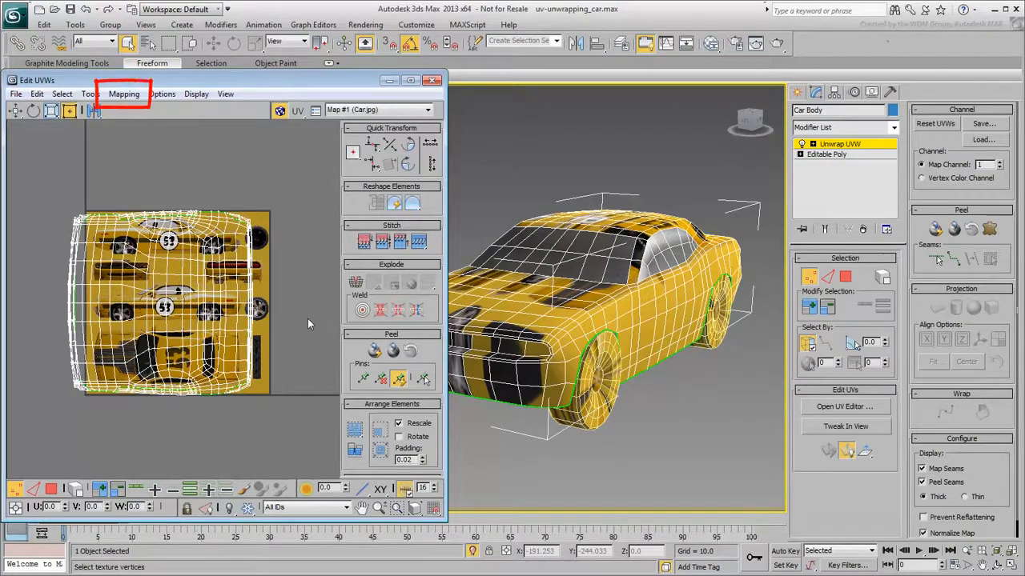
pyautogui.click(51, 489)
pyautogui.moveTo(43, 174); pyautogui.dragTo(298, 423)
pyautogui.click(123, 93)
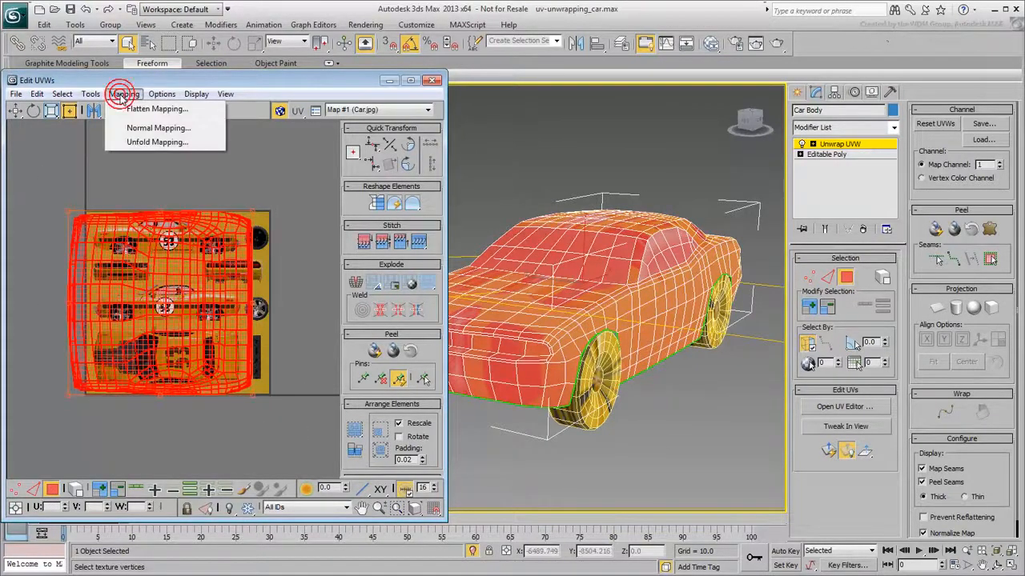
pyautogui.click(159, 128)
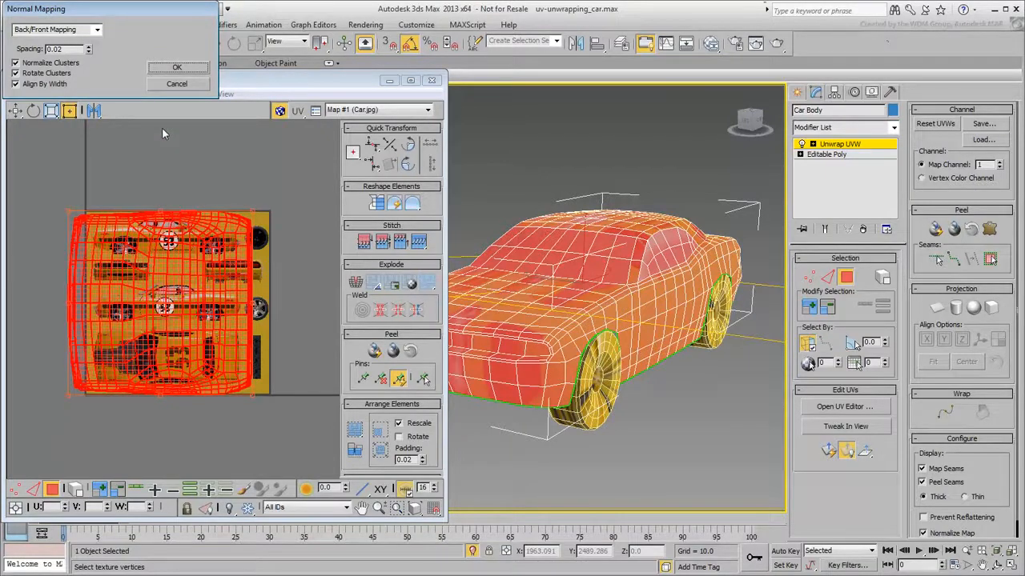
pyautogui.click(177, 68)
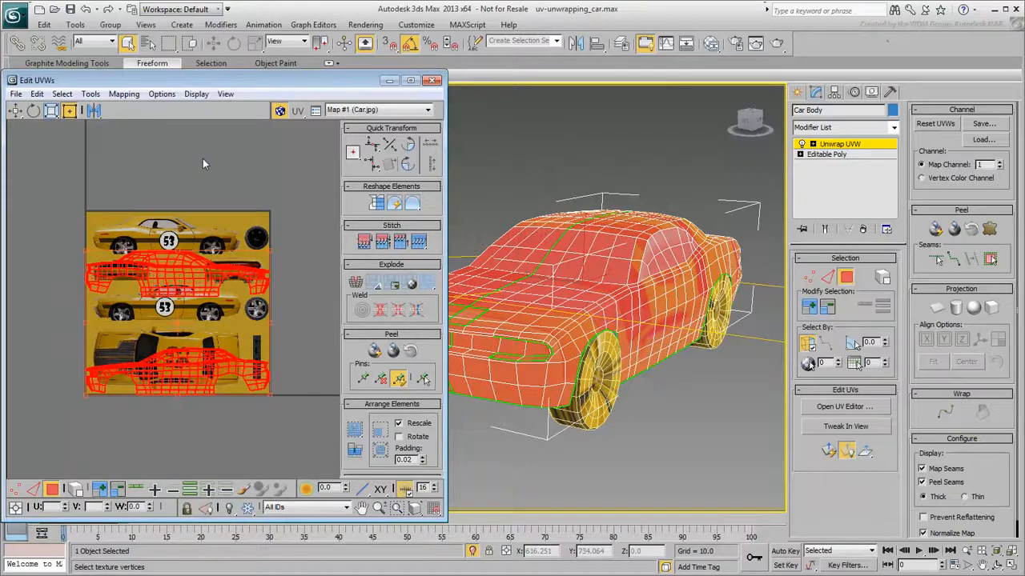
# Reapply Normal Mapping to the car body using Left/Right Mapping
pyautogui.click(124, 93)
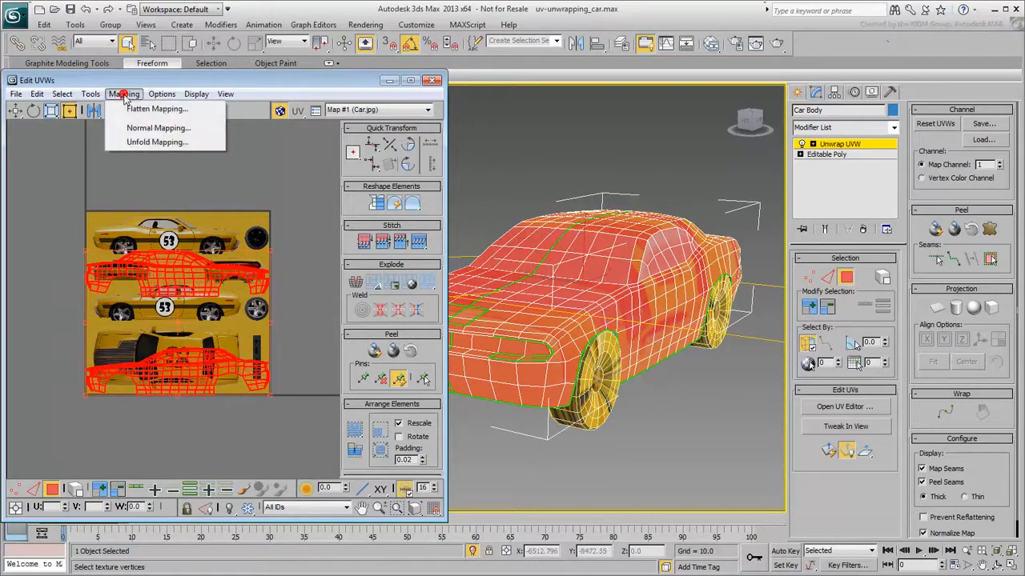
pyautogui.click(144, 127)
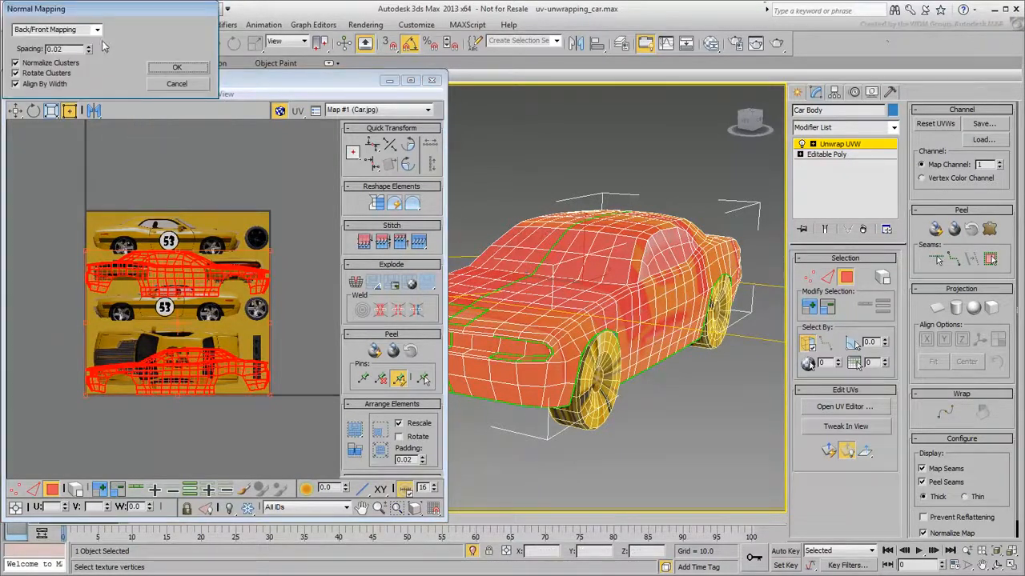
pyautogui.click(97, 30)
pyautogui.click(67, 50)
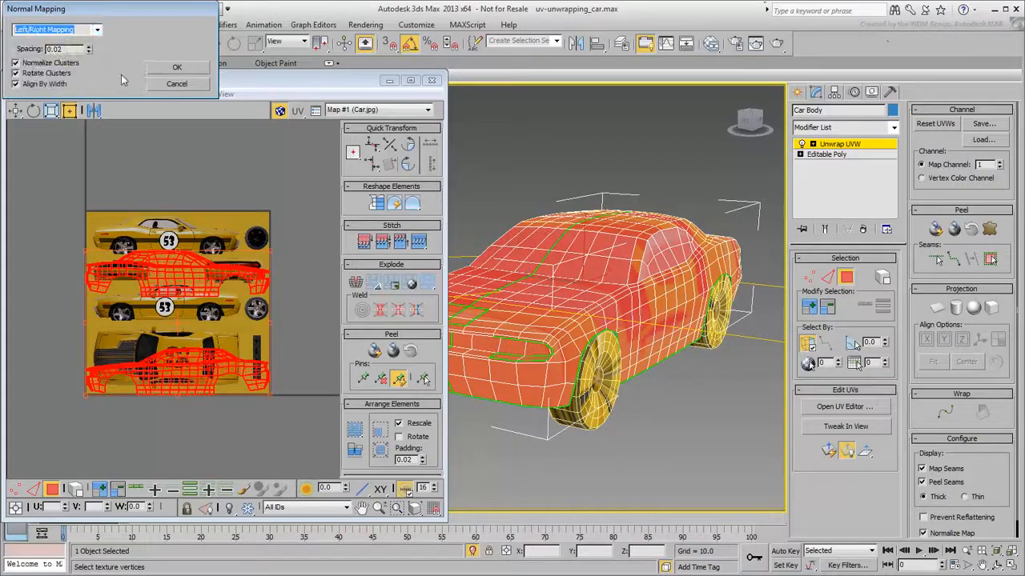
pyautogui.click(178, 68)
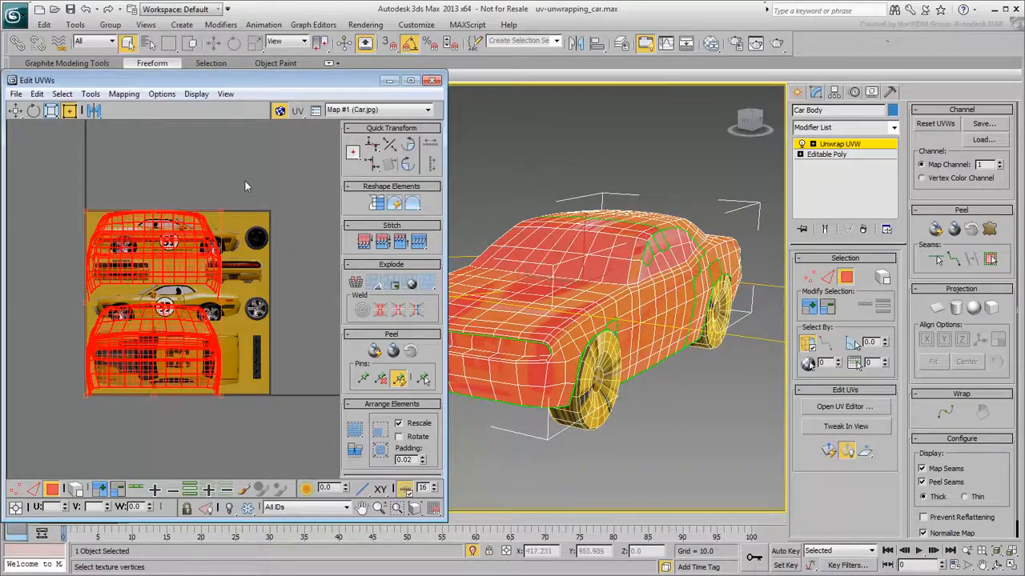
# Reapply Normal Mapping to the car body using Box Mapping
pyautogui.click(123, 93)
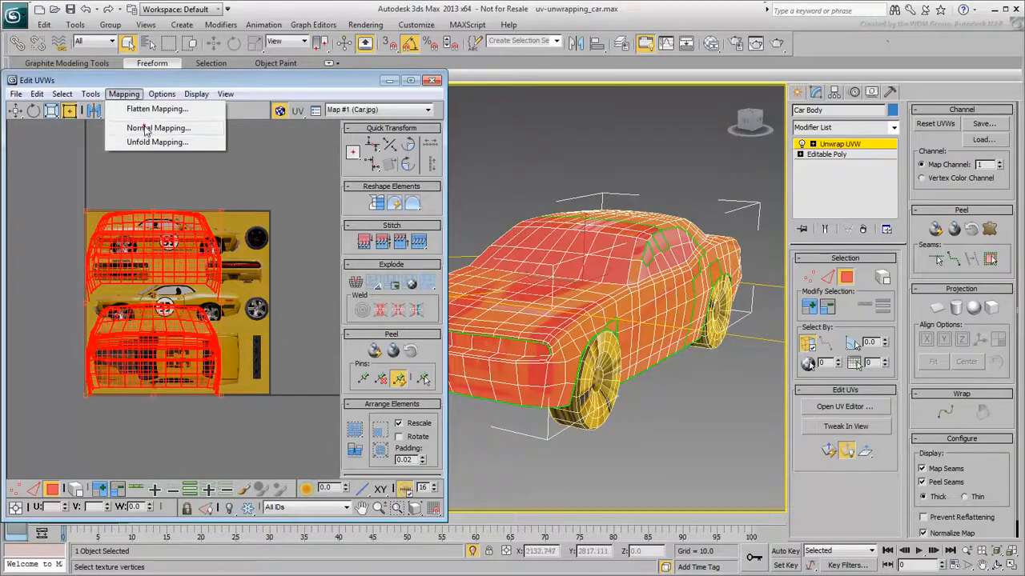
pyautogui.click(147, 128)
pyautogui.click(84, 30)
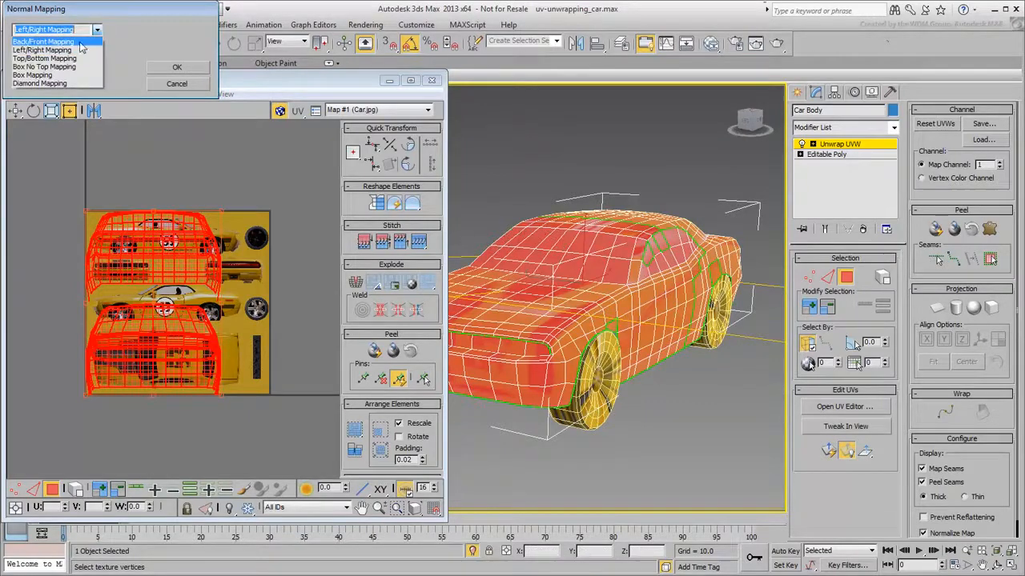
pyautogui.click(76, 74)
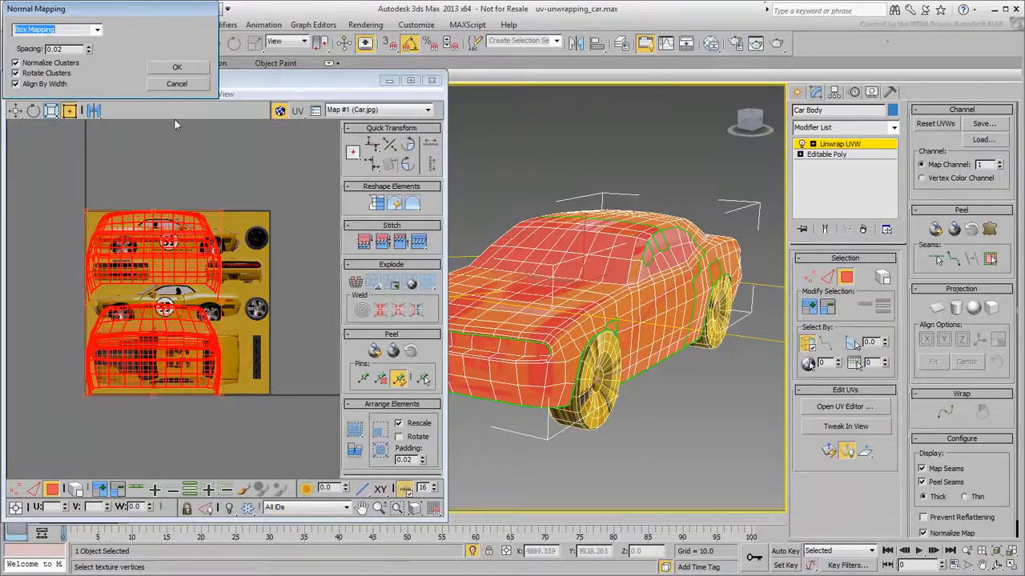
pyautogui.click(176, 69)
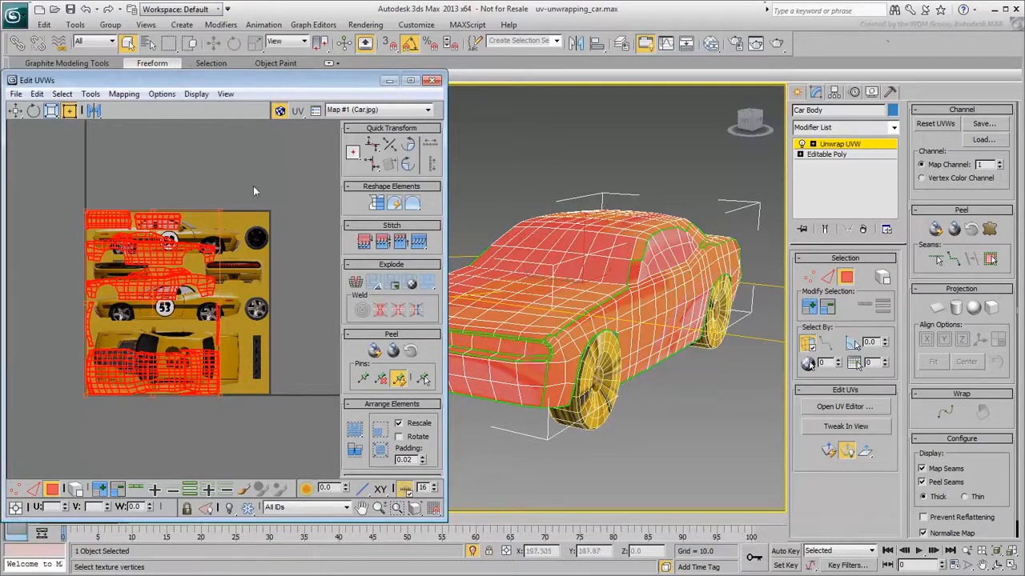
# Apply Flatten Mapping to the car body with the default face angle threshold
pyautogui.scroll(4, 213, 296)
pyautogui.scroll(-2, 278, 278)
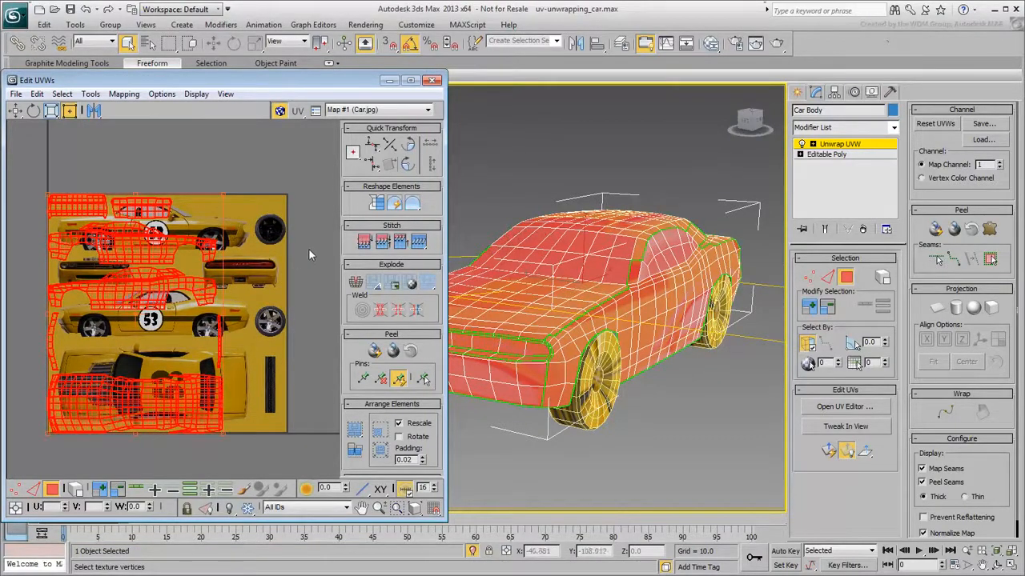
pyautogui.click(124, 94)
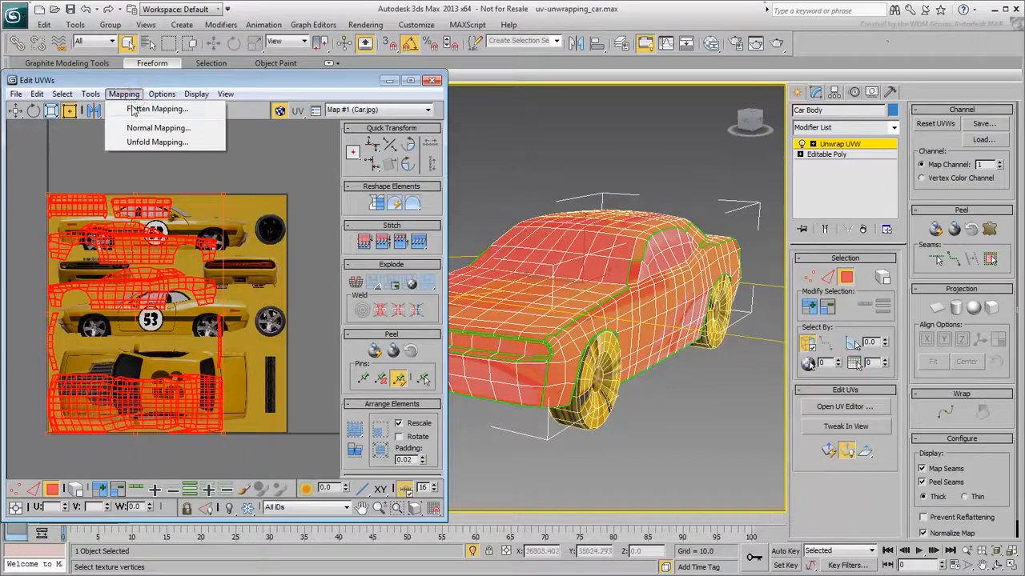
pyautogui.click(160, 109)
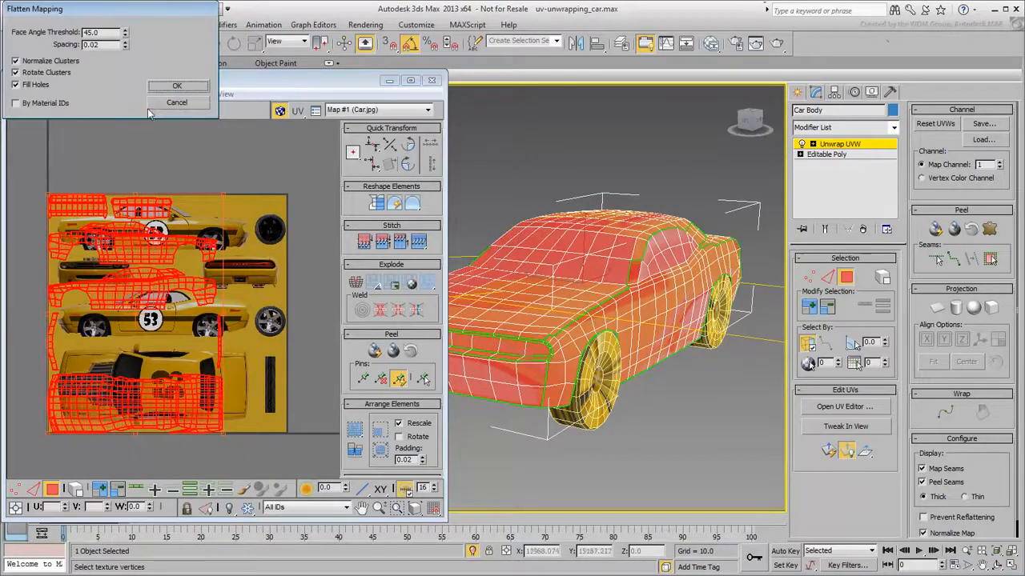
pyautogui.doubleClick(104, 33)
pyautogui.click(103, 33)
pyautogui.click(176, 86)
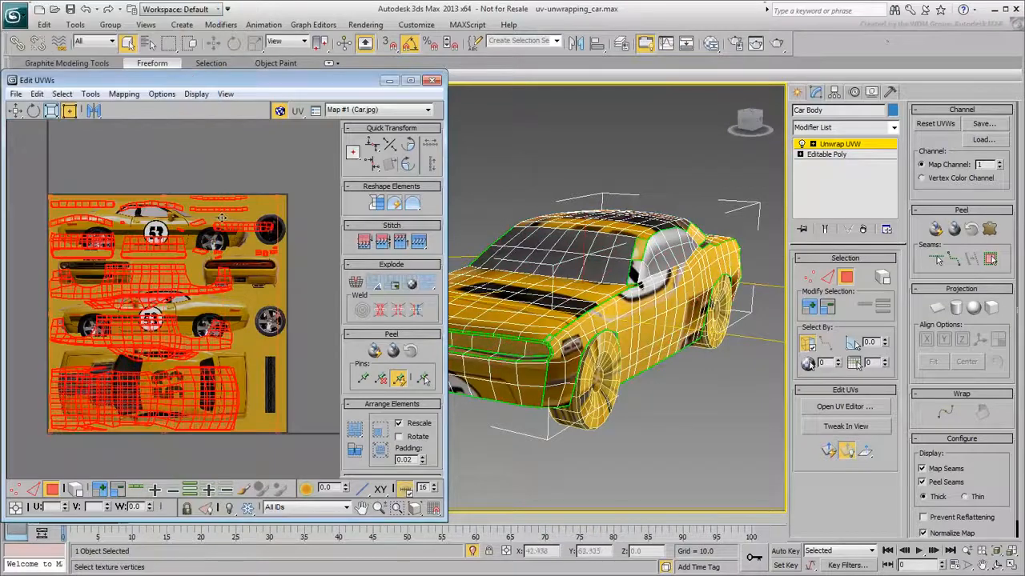
# Apply Flatten Mapping again with a face angle threshold of 80
pyautogui.click(117, 95)
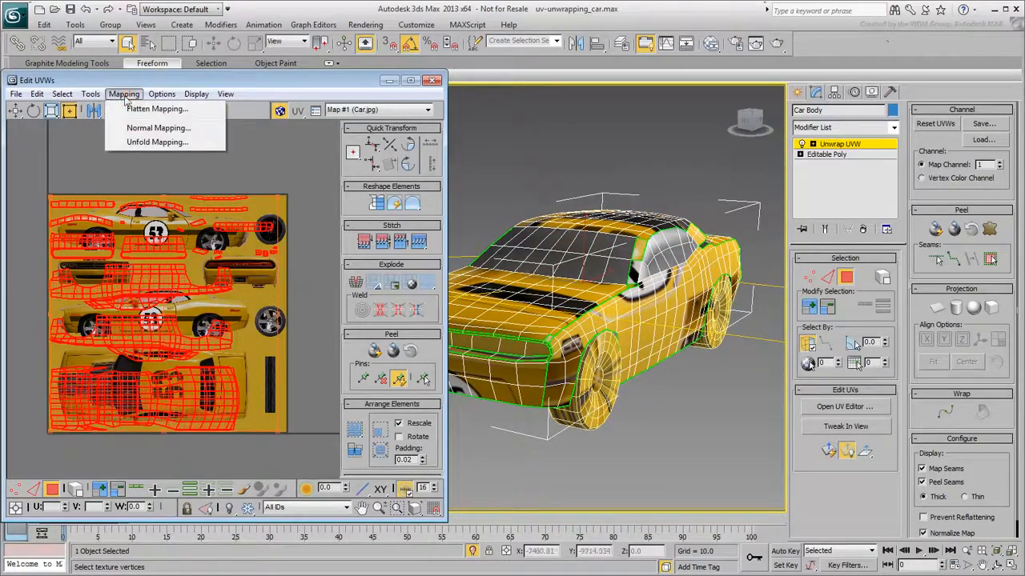
pyautogui.click(140, 110)
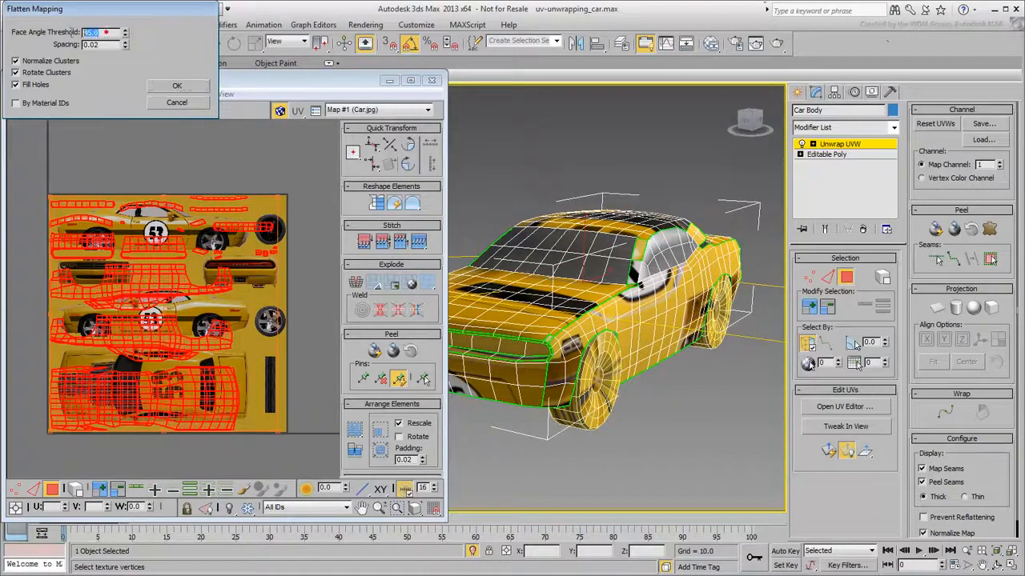
pyautogui.write('80')
pyautogui.click(177, 85)
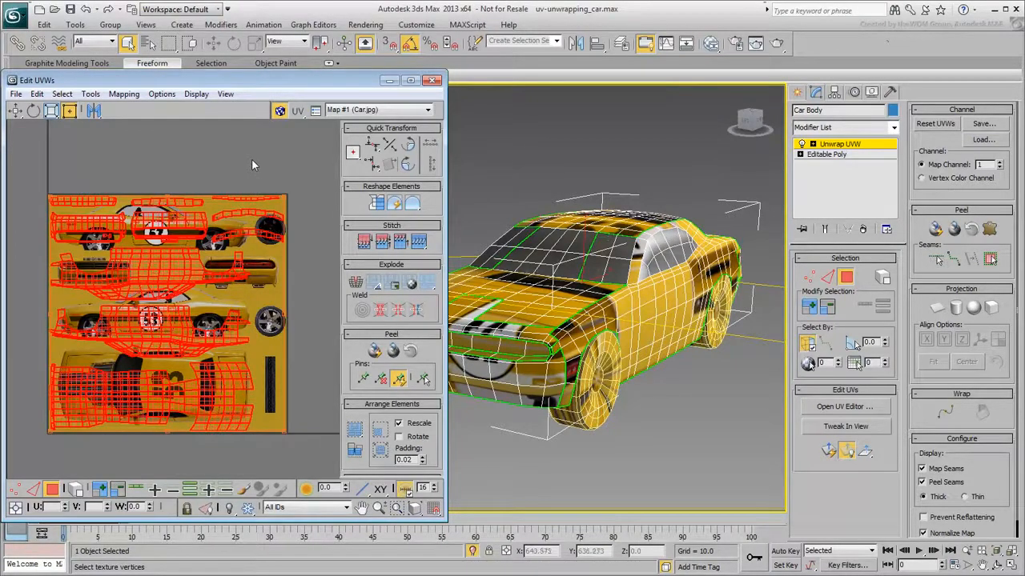
# Reset the car body's UVWs
pyautogui.click(935, 124)
pyautogui.click(558, 274)
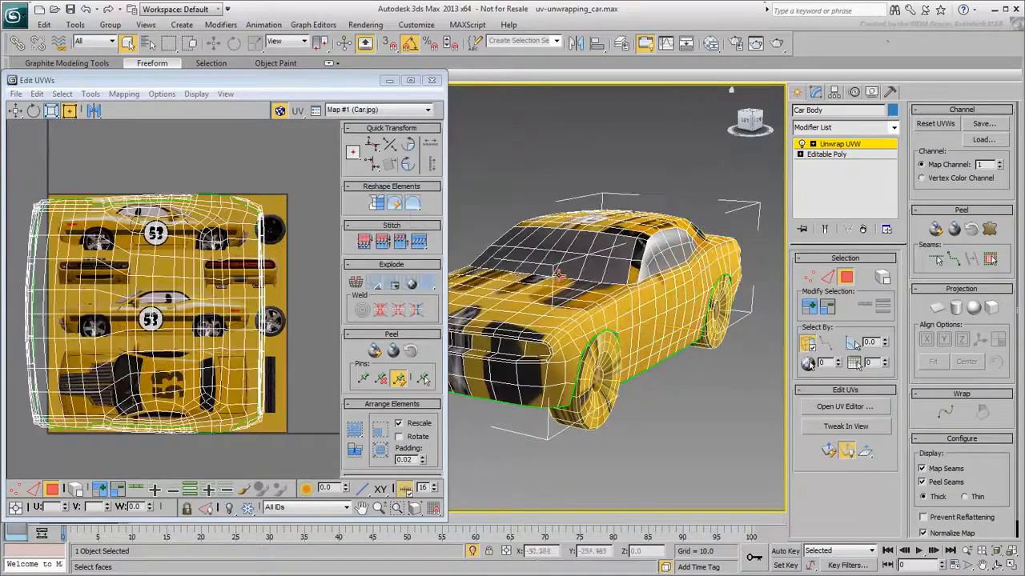
# Switch to edge selection and trace a point-to-point edge path from the front fender up the car's side
pyautogui.scroll(-3, 292, 304)
pyautogui.moveTo(313, 299); pyautogui.dragTo(291, 304, button='middle')
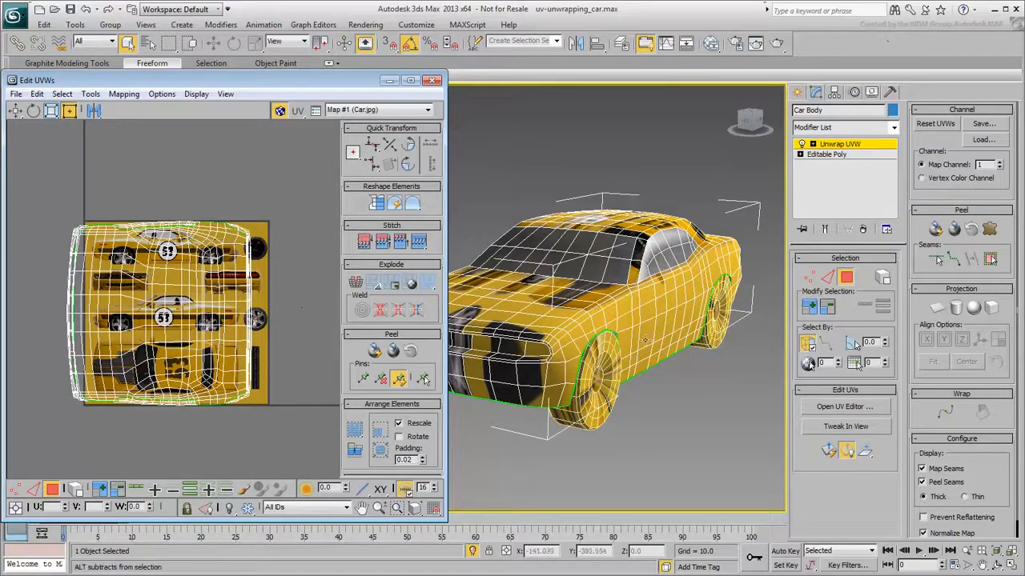
pyautogui.keyDown('alt'); pyautogui.moveTo(638, 352); pyautogui.dragTo(544, 408, button='middle'); pyautogui.keyUp('alt')
pyautogui.scroll(5, 480, 381)
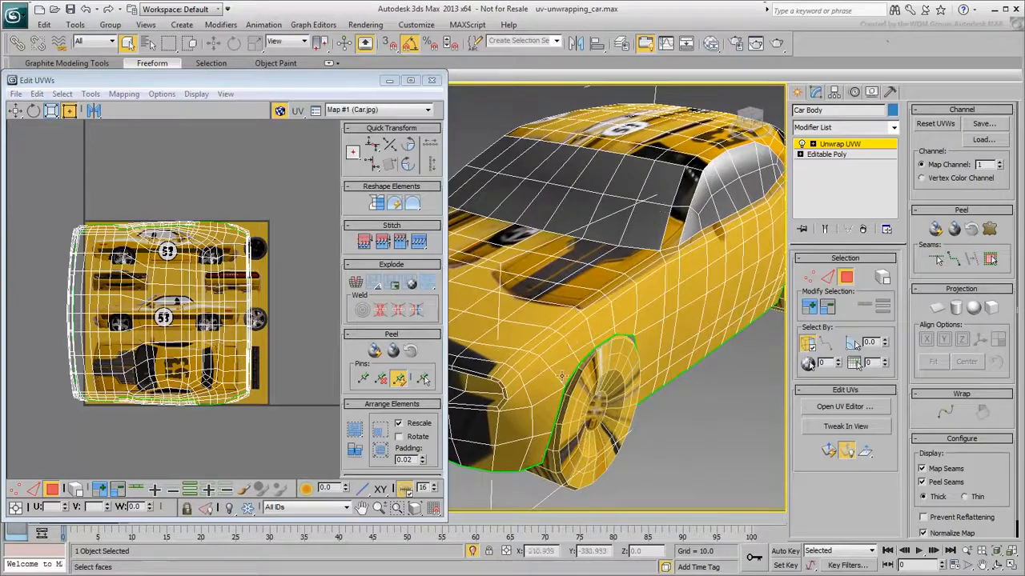
pyautogui.click(827, 276)
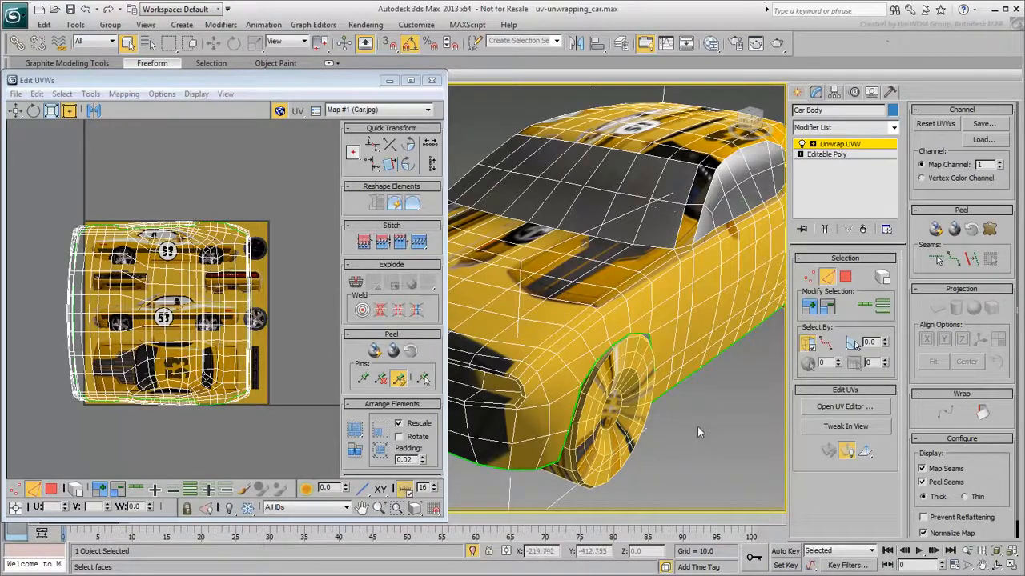
pyautogui.press('ctrl')
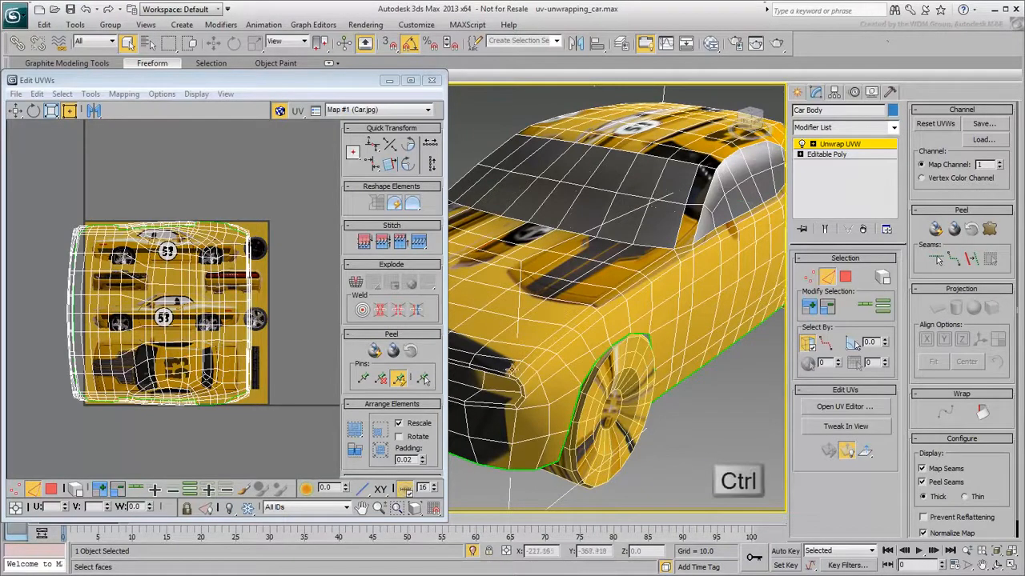
pyautogui.keyDown('ctrl'); pyautogui.click(519, 365); pyautogui.keyUp('ctrl')
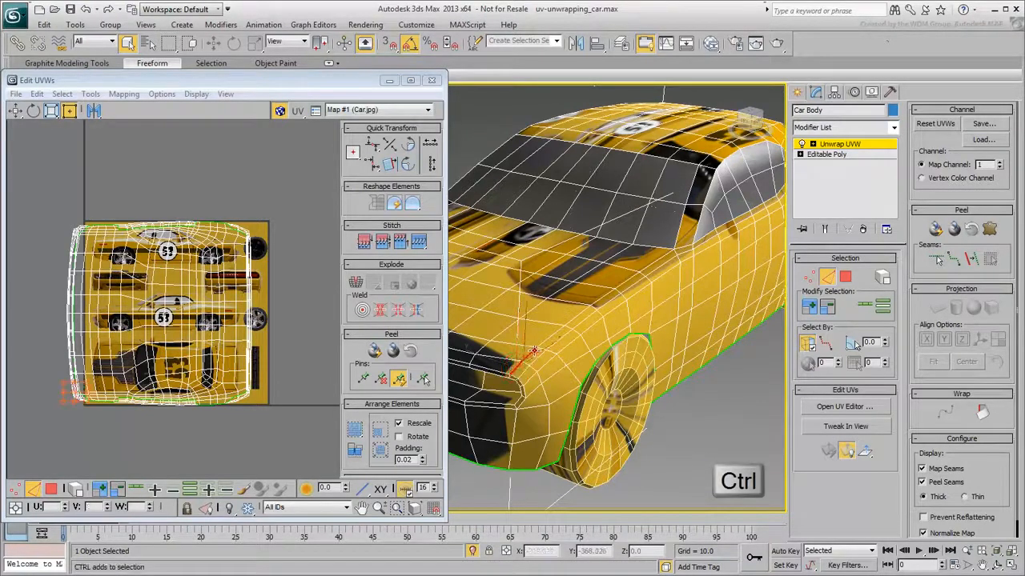
pyautogui.click(707, 423)
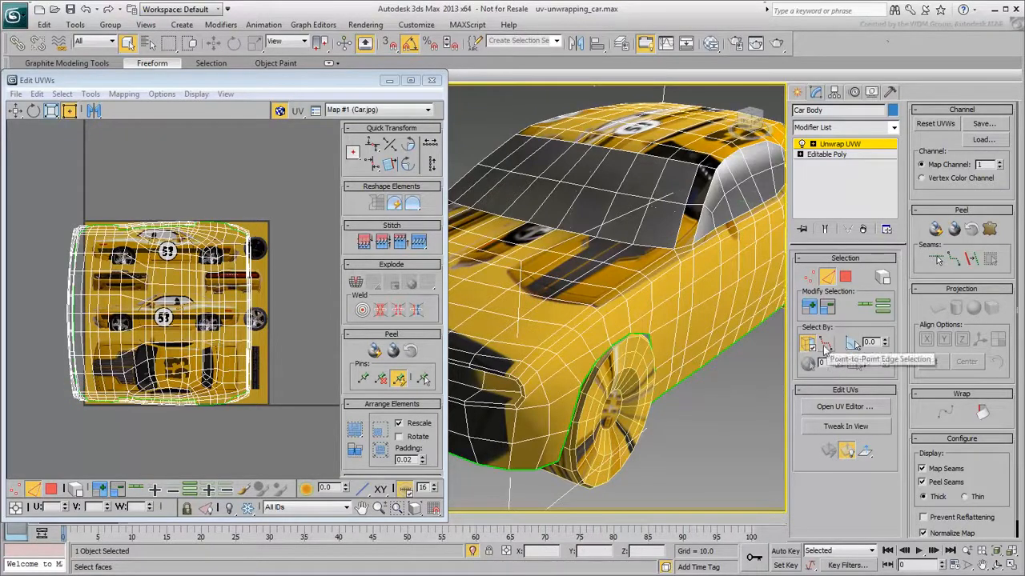
pyautogui.click(825, 344)
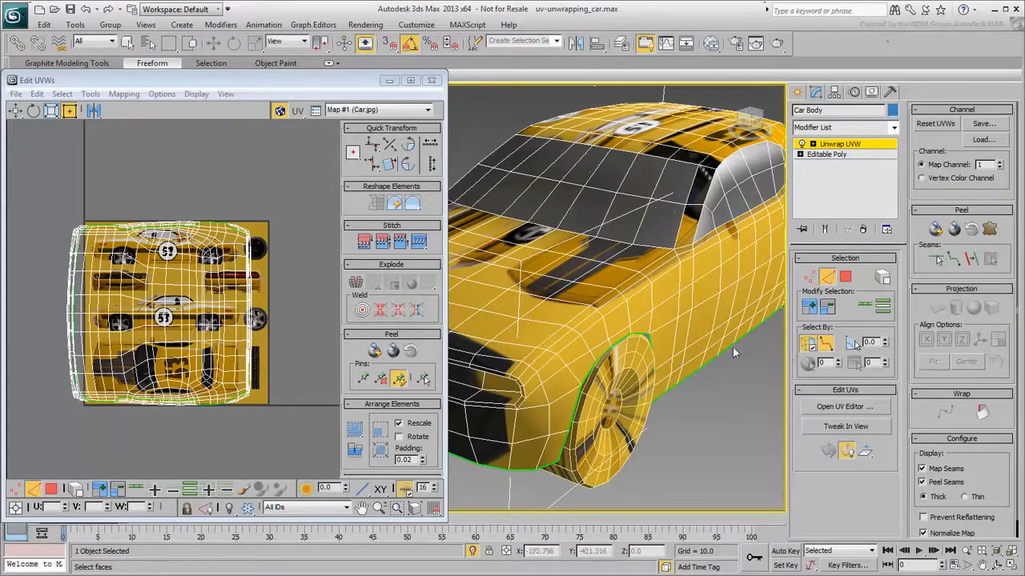
pyautogui.scroll(5, 525, 362)
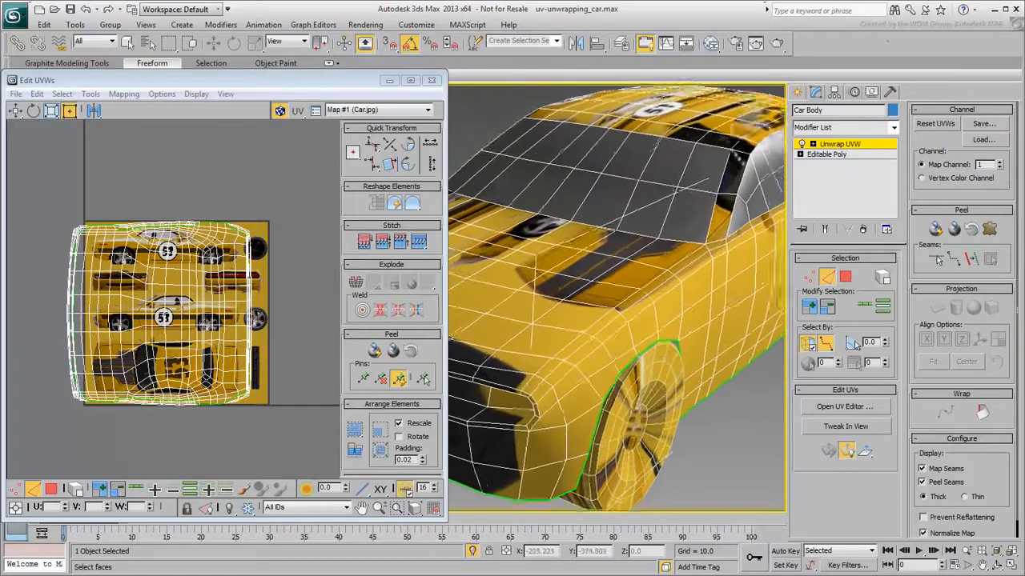
pyautogui.click(514, 388)
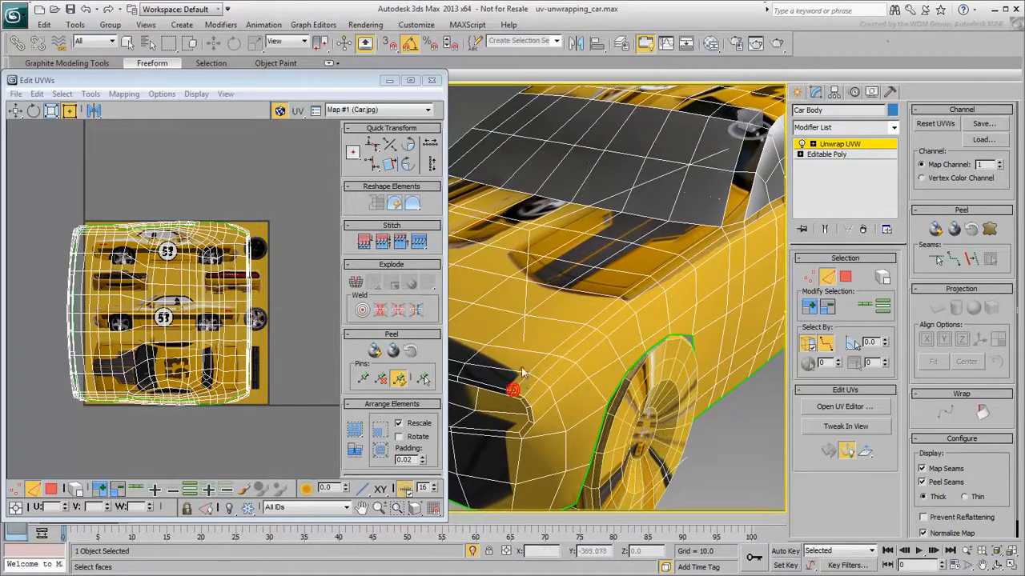
pyautogui.click(620, 297)
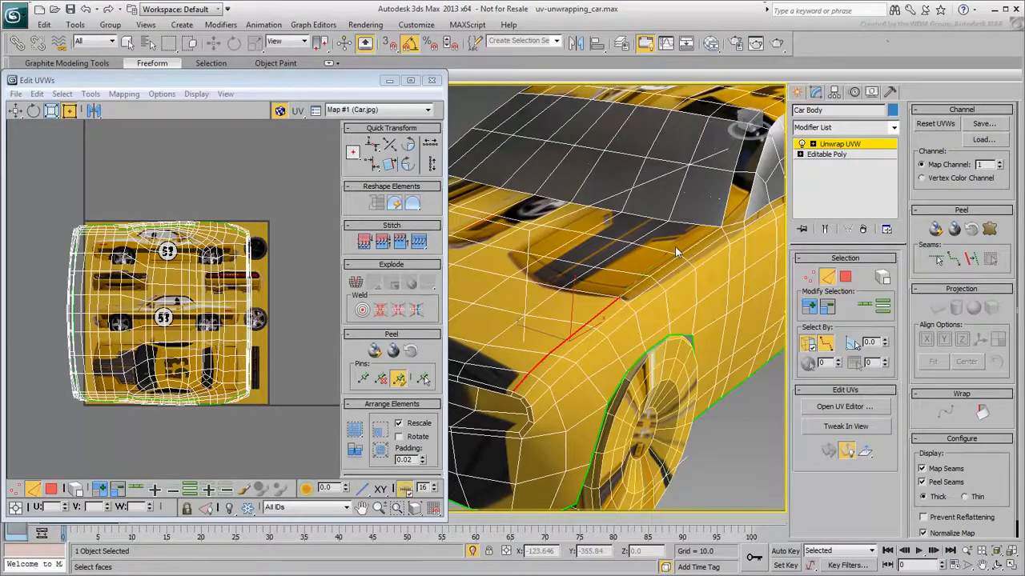
# Continue the edge path along the roofline to the rear and convert the selected edges to seams
pyautogui.keyDown('alt'); pyautogui.moveTo(725, 227); pyautogui.dragTo(586, 303, button='middle'); pyautogui.keyUp('alt')
pyautogui.click(627, 267)
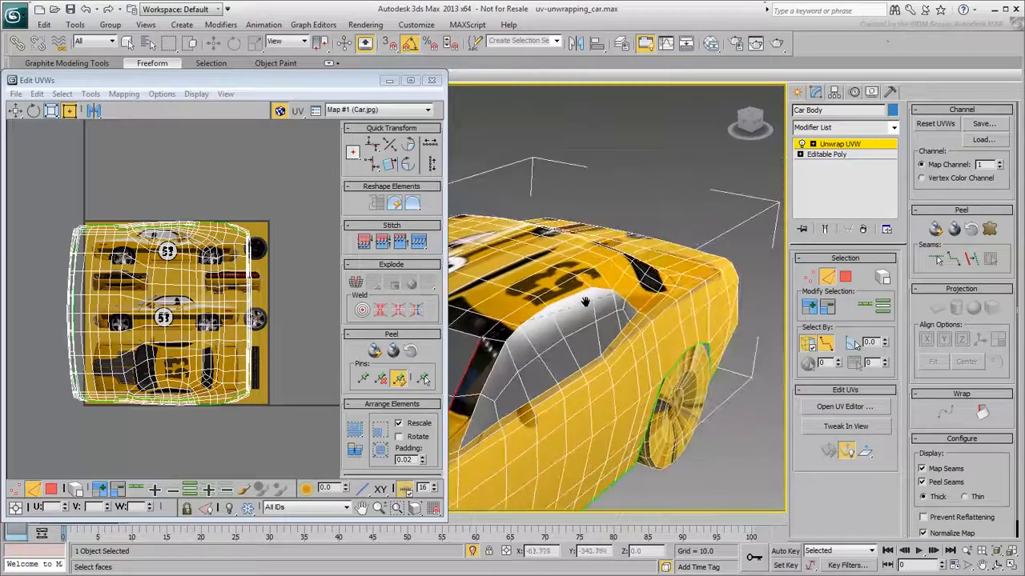
pyautogui.scroll(3, 621, 301)
pyautogui.moveTo(693, 364); pyautogui.dragTo(693, 397, button='middle')
pyautogui.click(571, 326)
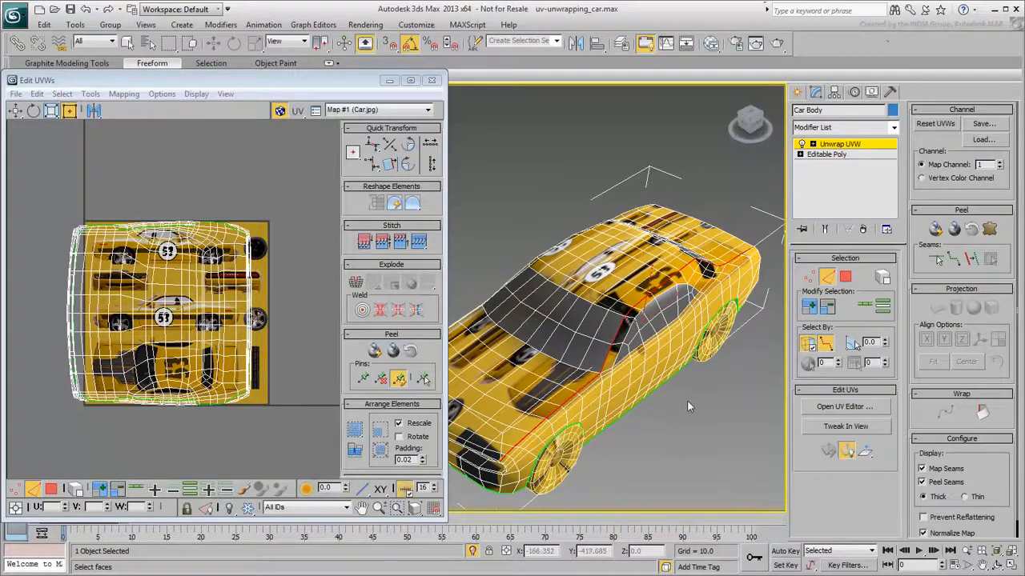
pyautogui.click(970, 261)
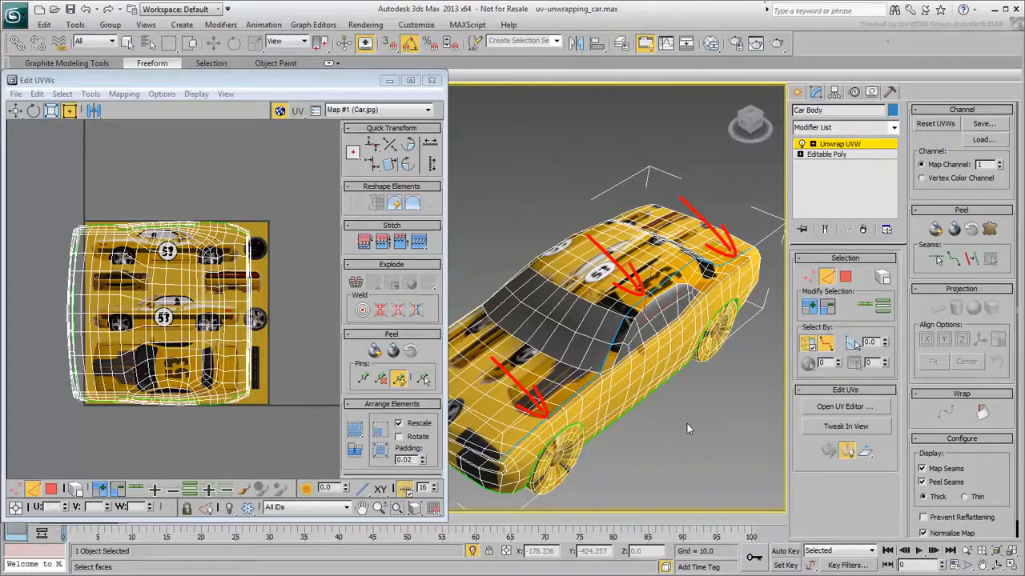
# Start a point-to-point seam at the front corner of the car's hood
pyautogui.moveTo(617, 437); pyautogui.dragTo(709, 404, button='middle')
pyautogui.scroll(5, 623, 438)
pyautogui.scroll(1, 681, 339)
pyautogui.moveTo(600, 365); pyautogui.dragTo(636, 395, button='middle')
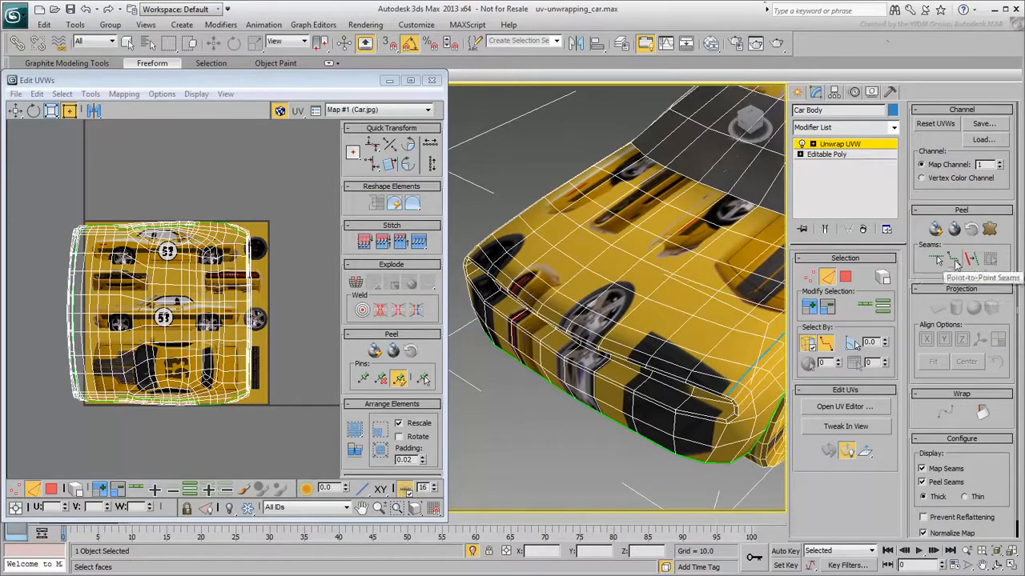
pyautogui.click(955, 263)
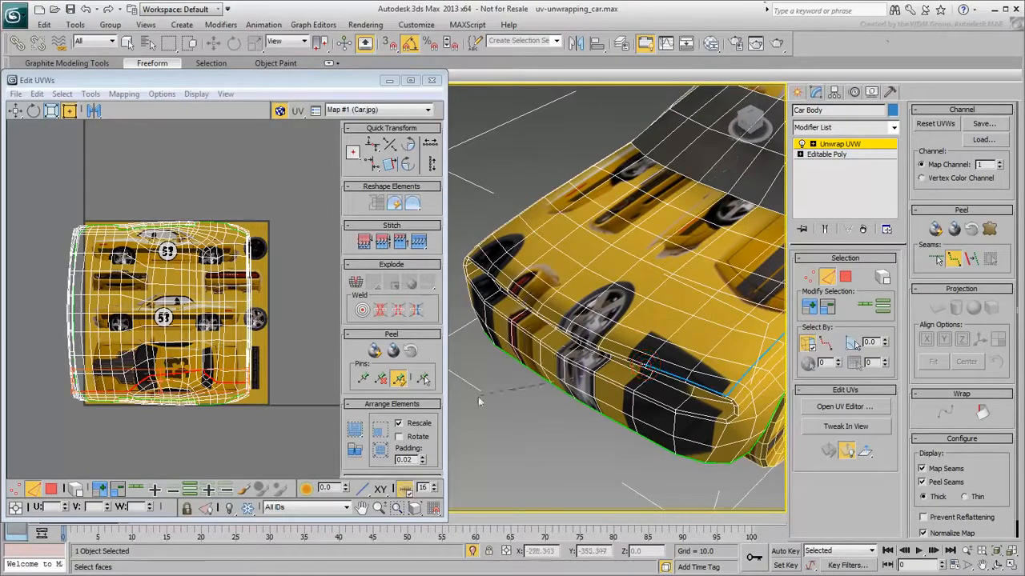
pyautogui.click(479, 245)
# Draw seam edges along the front bumper's lower edge using Edit Seams and Point-to-Point Seams
pyautogui.keyDown('alt'); pyautogui.moveTo(584, 413); pyautogui.dragTo(596, 303, button='middle'); pyautogui.keyUp('alt')
pyautogui.scroll(3, 582, 458)
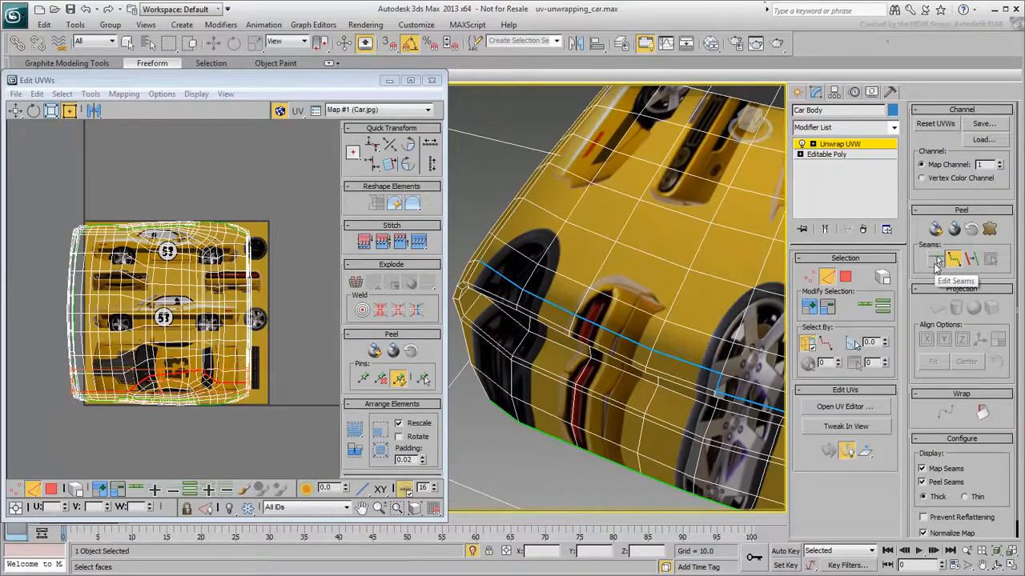
pyautogui.click(936, 262)
pyautogui.keyDown('alt'); pyautogui.moveTo(492, 258); pyautogui.dragTo(678, 427); pyautogui.keyUp('alt')
pyautogui.keyDown('alt'); pyautogui.moveTo(677, 312); pyautogui.dragTo(718, 350); pyautogui.keyUp('alt')
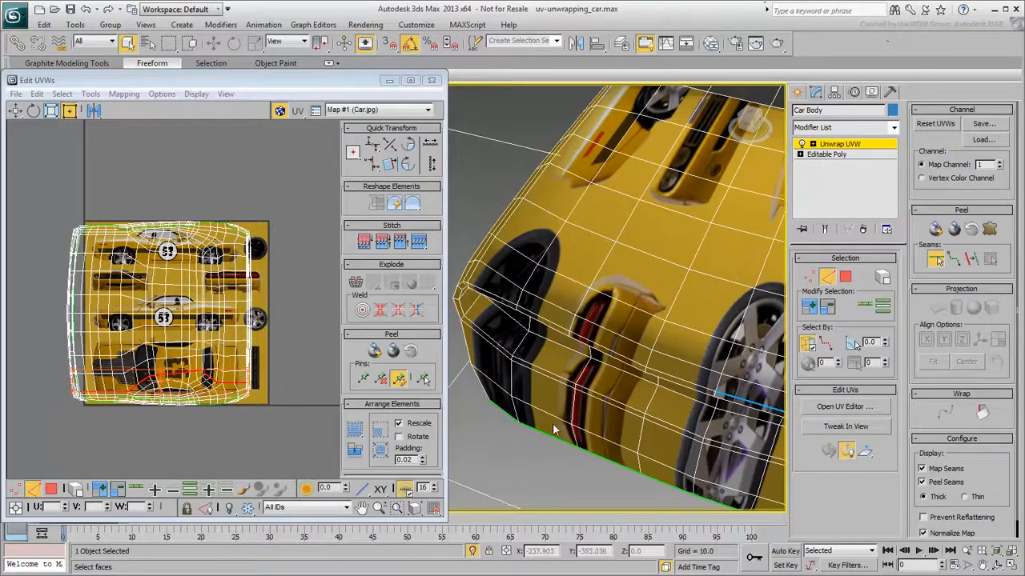
pyautogui.click(952, 260)
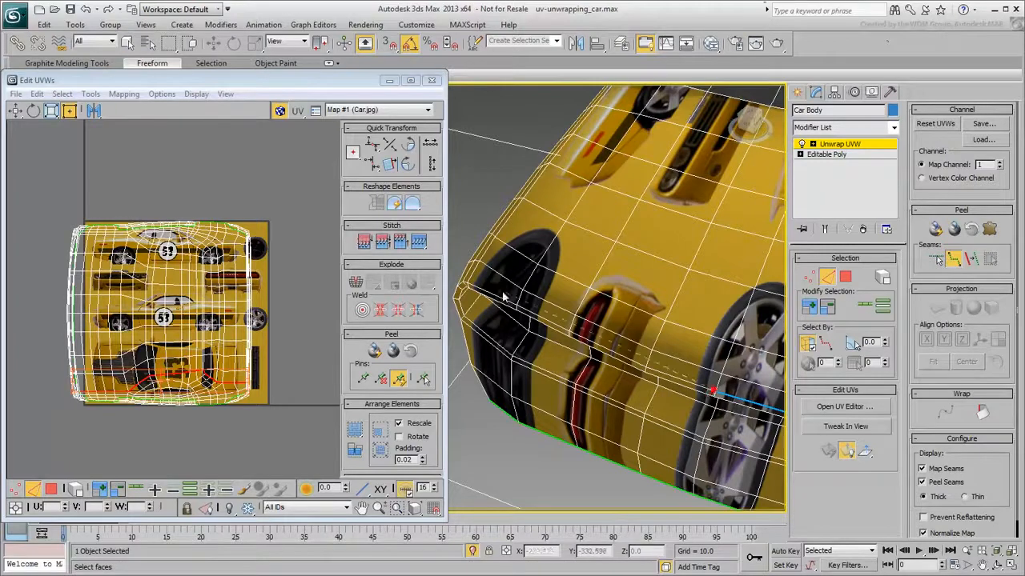
pyautogui.rightClick(538, 307)
pyautogui.scroll(-4, 558, 278)
pyautogui.keyDown('alt'); pyautogui.moveTo(538, 291); pyautogui.dragTo(594, 305, button='middle'); pyautogui.keyUp('alt')
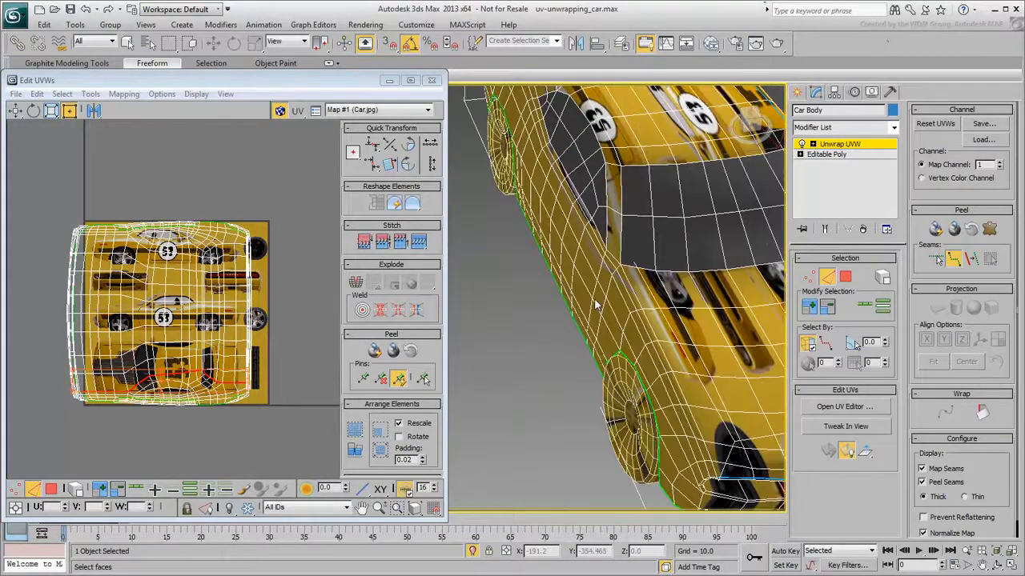
# Finish the point-to-point seam along the car's lower front edge and leave the seam tool
pyautogui.click(825, 344)
pyautogui.click(825, 345)
pyautogui.keyDown('alt'); pyautogui.moveTo(576, 386); pyautogui.dragTo(560, 408, button='middle'); pyautogui.keyUp('alt')
pyautogui.scroll(3, 552, 416)
pyautogui.moveTo(524, 448); pyautogui.dragTo(512, 377, button='middle')
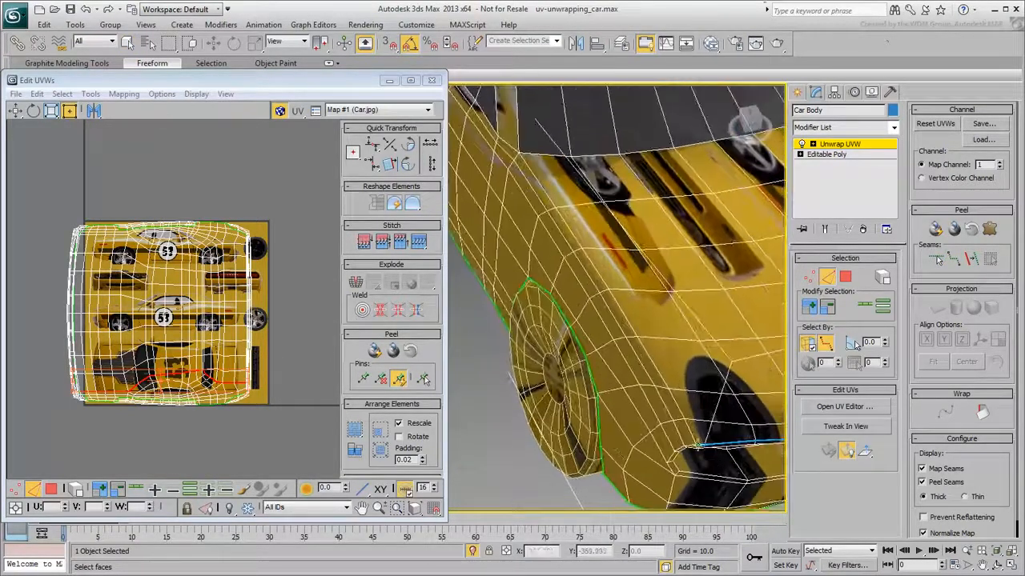
pyautogui.keyDown('alt'); pyautogui.moveTo(519, 150); pyautogui.dragTo(639, 333, button='middle'); pyautogui.keyUp('alt')
pyautogui.keyDown('alt'); pyautogui.moveTo(585, 387); pyautogui.dragTo(657, 347, button='middle'); pyautogui.keyUp('alt')
pyautogui.click(971, 259)
pyautogui.click(697, 445)
pyautogui.click(497, 382)
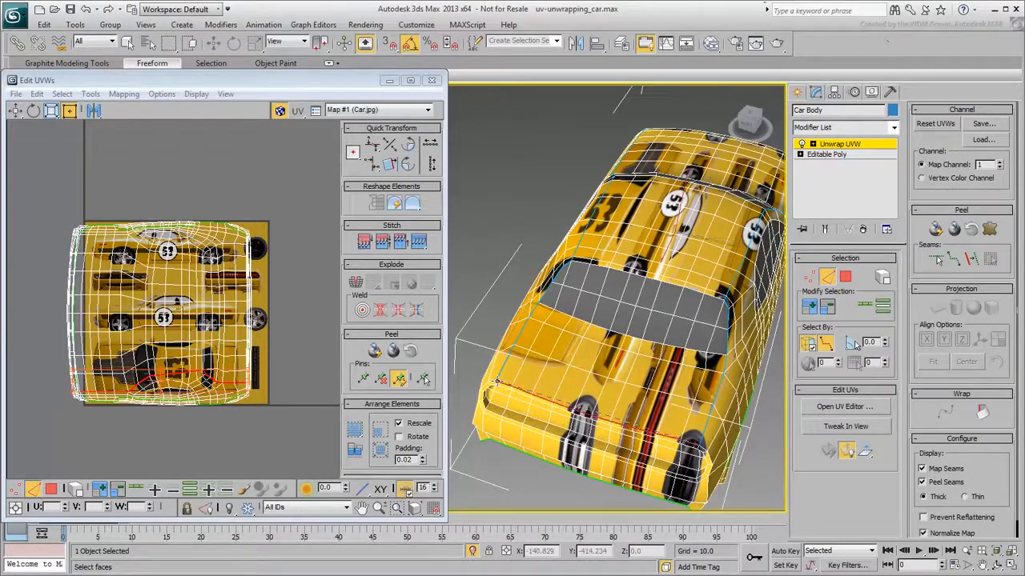
pyautogui.click(971, 259)
pyautogui.keyDown('alt'); pyautogui.moveTo(734, 300); pyautogui.dragTo(628, 356, button='middle'); pyautogui.keyUp('alt')
pyautogui.scroll(-3, 628, 357)
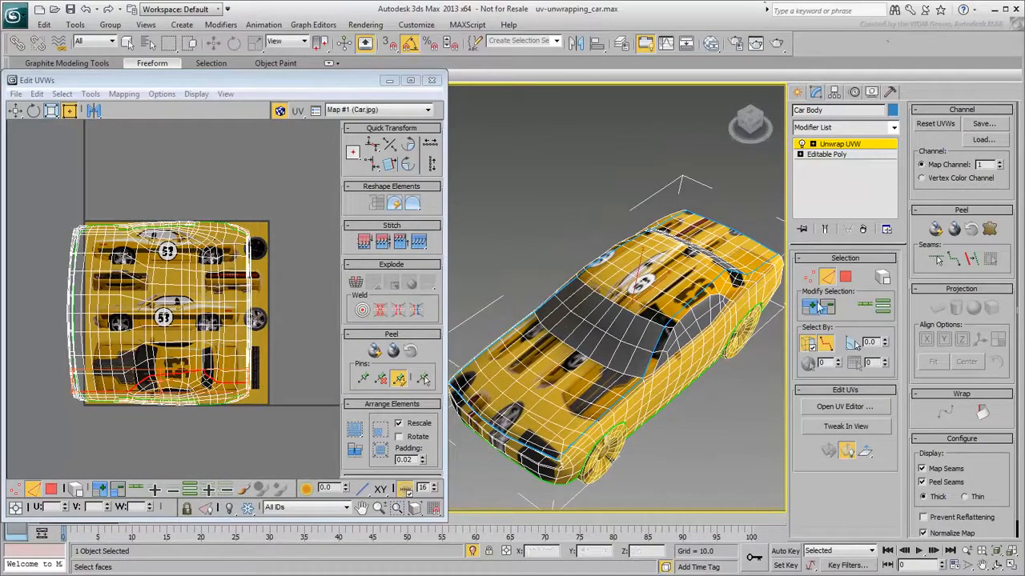
# Switch to face selection, pick a roof face and expand the face selection to the seams
pyautogui.click(844, 277)
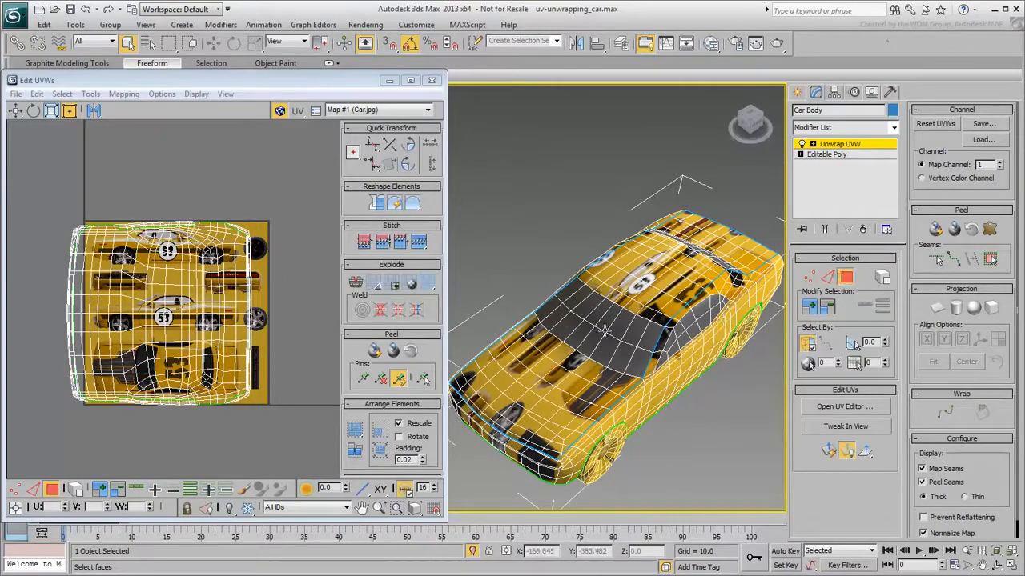
pyautogui.click(646, 293)
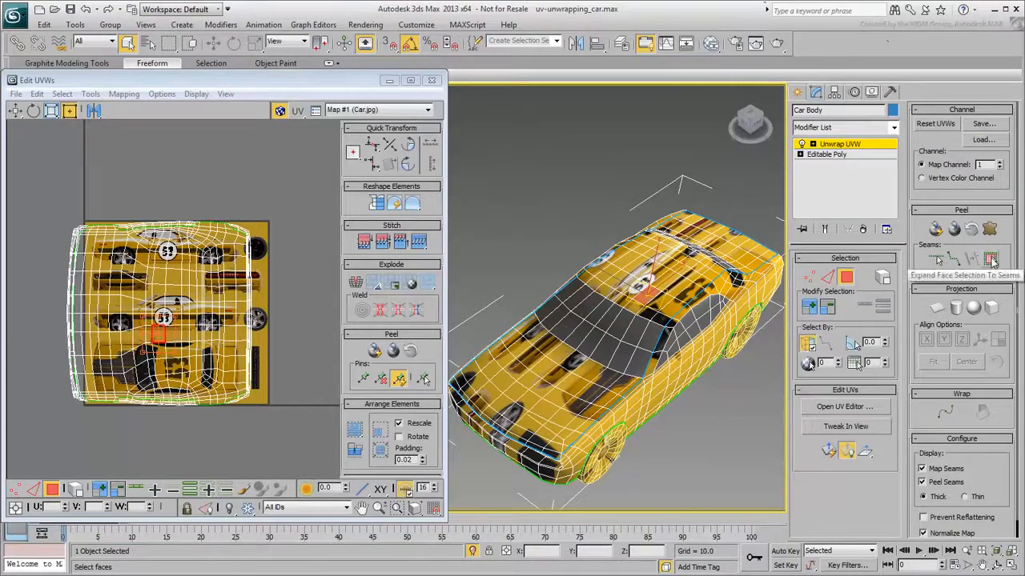
pyautogui.click(991, 261)
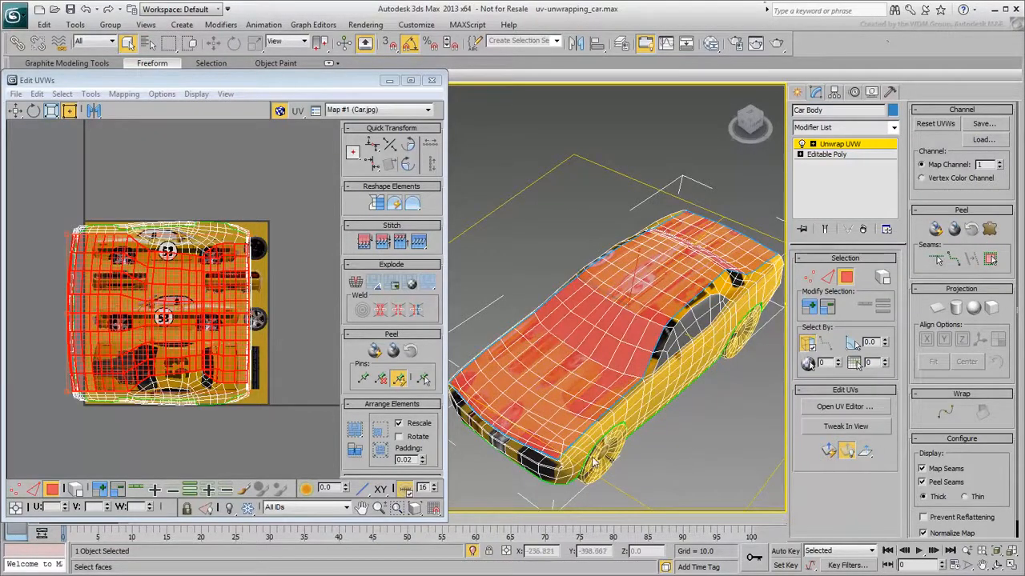
pyautogui.keyDown('alt'); pyautogui.moveTo(671, 411); pyautogui.dragTo(693, 447, button='middle'); pyautogui.keyUp('alt')
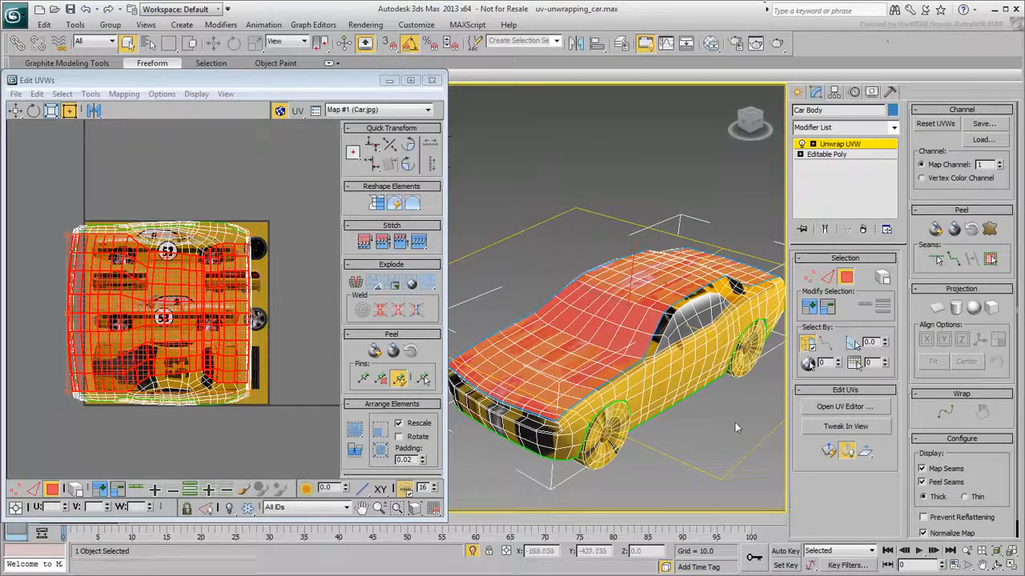
# Apply a planar projection aligned to Z to the selected top faces
pyautogui.click(938, 309)
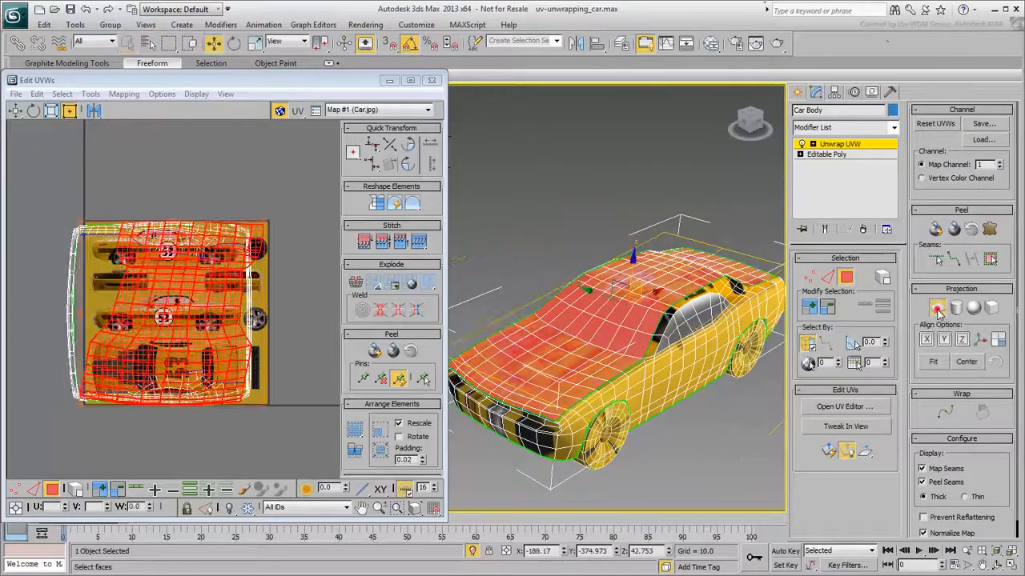
pyautogui.click(964, 341)
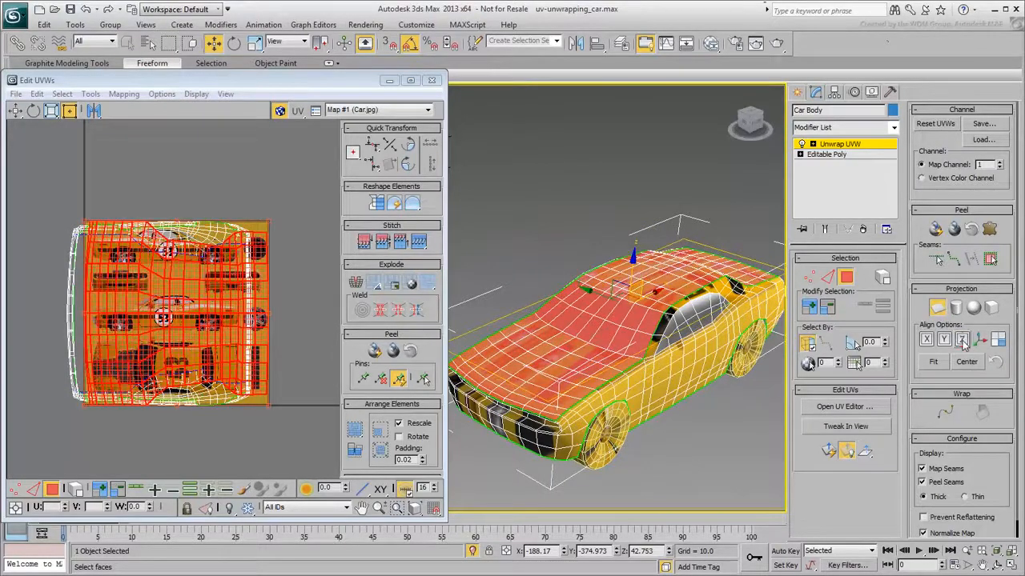
pyautogui.click(936, 310)
pyautogui.scroll(-3, 173, 328)
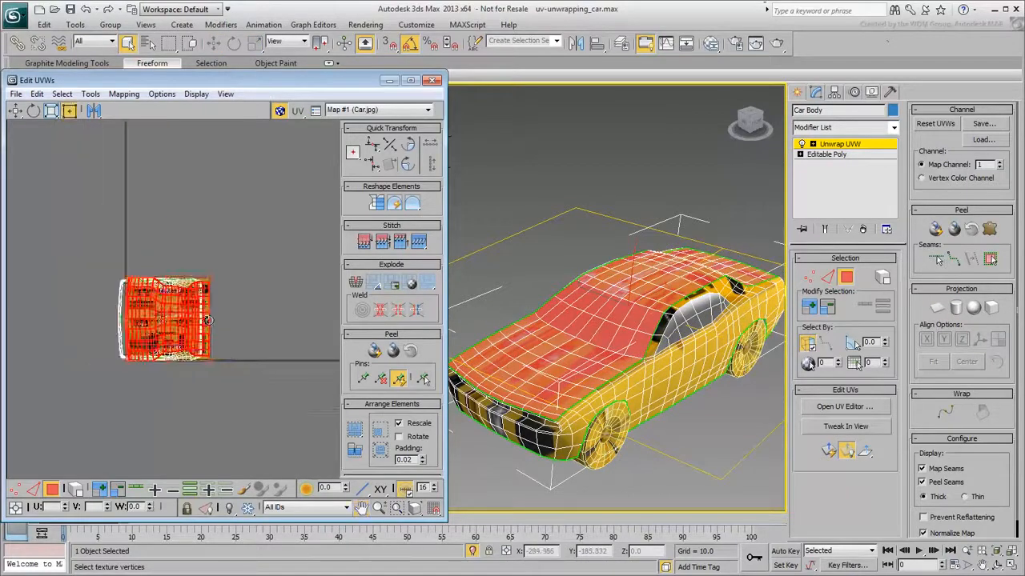
# Move and scale the top UV cluster onto the car's top-view image in the texture, enlarging the UV editor
pyautogui.moveTo(173, 328); pyautogui.dragTo(290, 283)
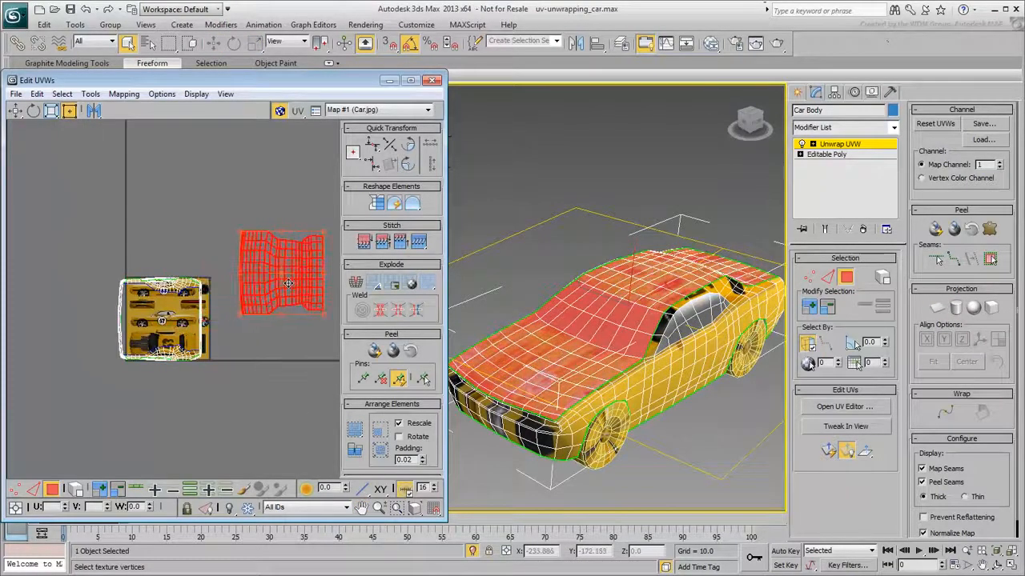
pyautogui.moveTo(84, 255); pyautogui.dragTo(212, 403)
pyautogui.moveTo(173, 350); pyautogui.dragTo(76, 267)
pyautogui.moveTo(212, 207); pyautogui.dragTo(323, 333)
pyautogui.moveTo(303, 284); pyautogui.dragTo(196, 361)
pyautogui.scroll(5, 151, 350)
pyautogui.moveTo(208, 364); pyautogui.dragTo(174, 325, button='middle')
pyautogui.moveTo(447, 334); pyautogui.dragTo(753, 333)
pyautogui.moveTo(337, 336); pyautogui.dragTo(319, 303, button='middle')
pyautogui.scroll(3, 320, 304)
pyautogui.scroll(-5, 319, 302)
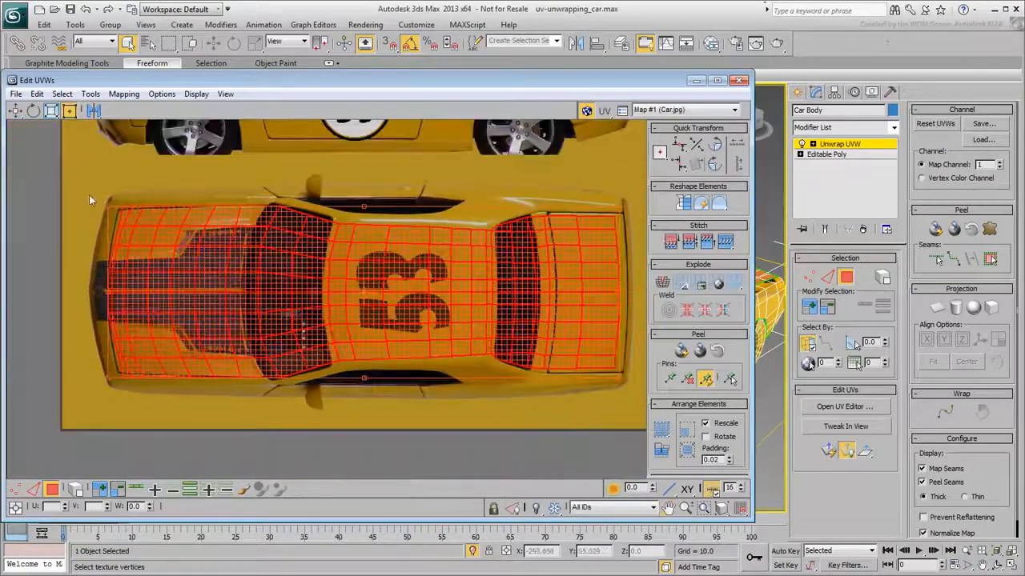
# Fine-tune the cluster's corners so its outline matches the painted top view
pyautogui.moveTo(89, 194); pyautogui.dragTo(97, 201)
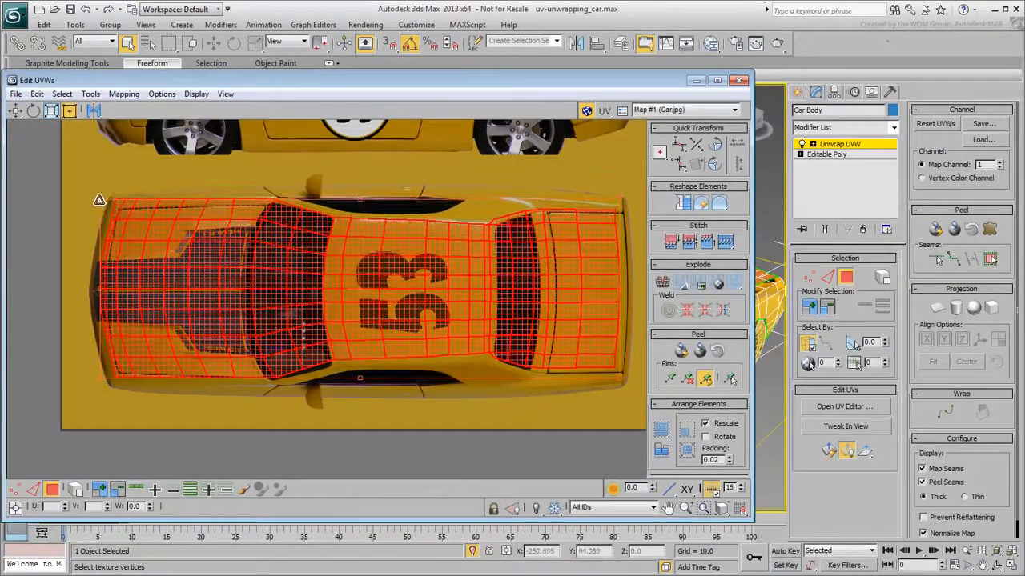
pyautogui.moveTo(98, 378); pyautogui.dragTo(89, 384)
pyautogui.moveTo(622, 200); pyautogui.dragTo(627, 201)
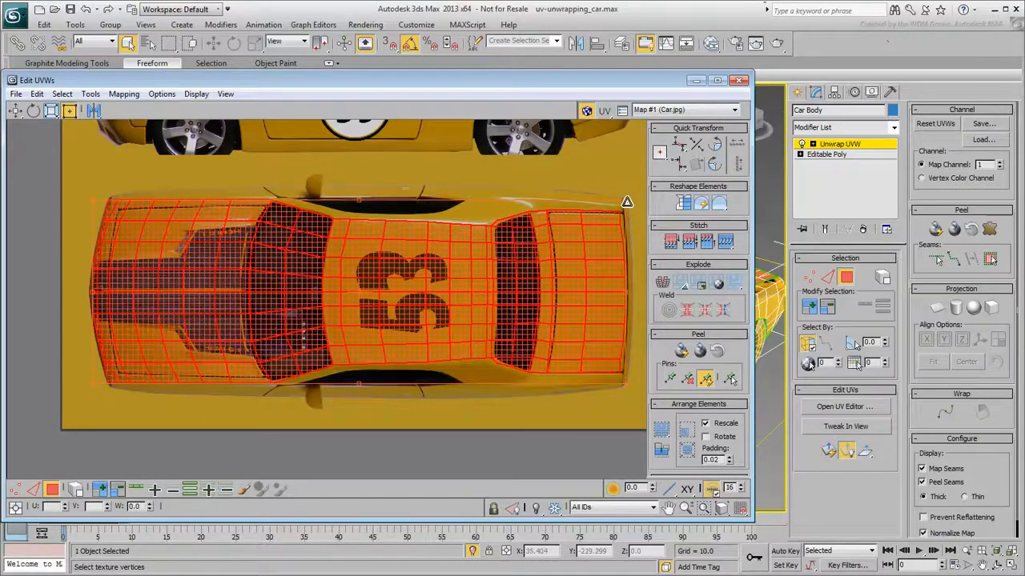
pyautogui.scroll(6, 250, 364)
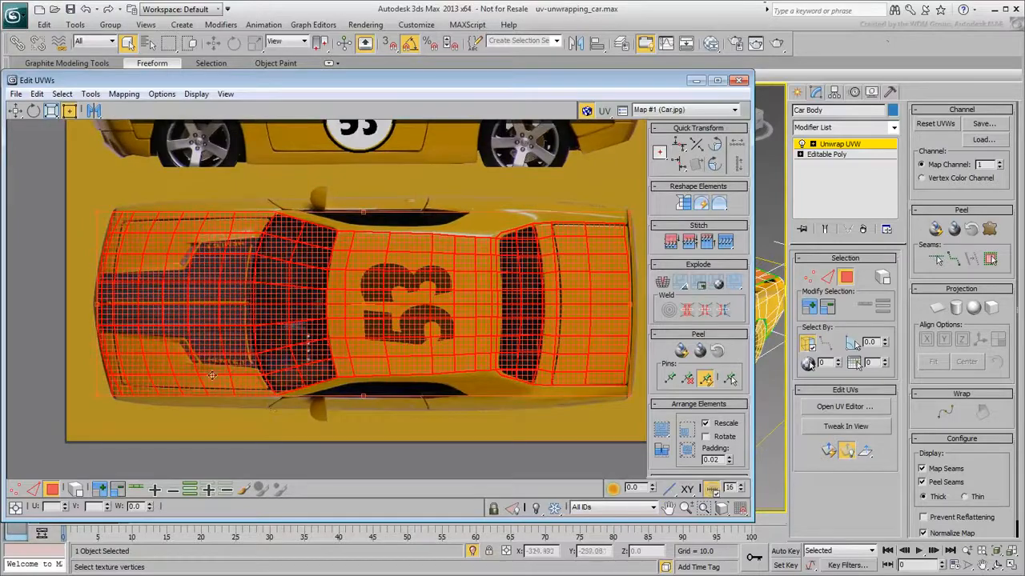
pyautogui.scroll(-4, 121, 214)
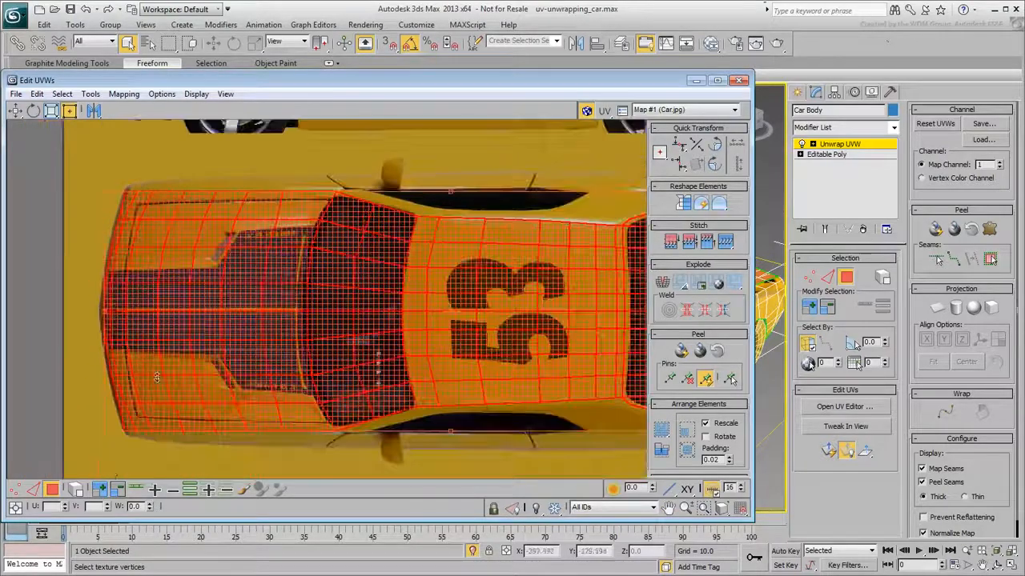
# Switch to vertex selection and align the hood's vertices with the hood in the texture
pyautogui.click(15, 489)
pyautogui.scroll(6, 99, 201)
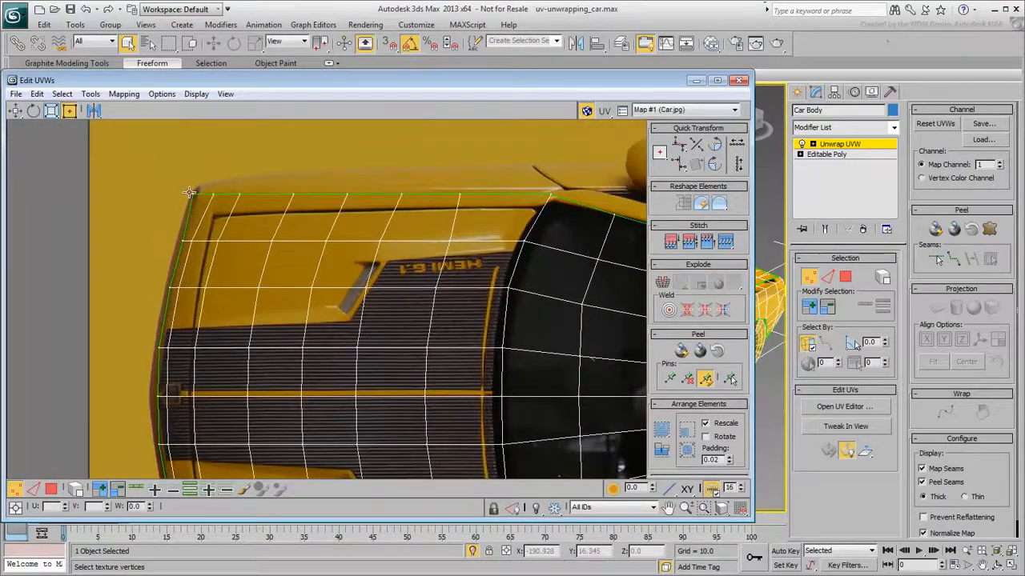
pyautogui.moveTo(170, 316); pyautogui.dragTo(170, 154, button='middle')
pyautogui.click(189, 432)
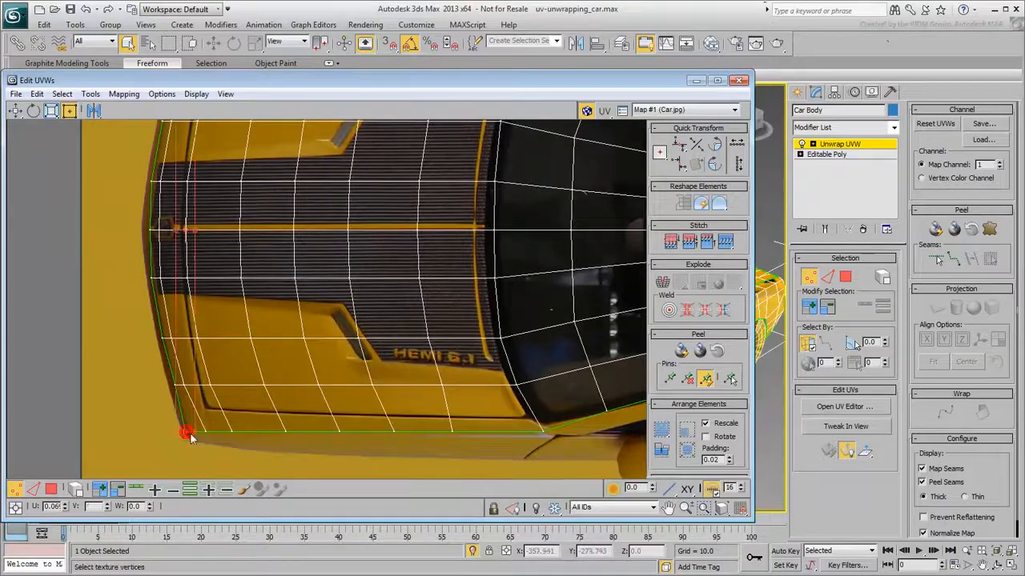
pyautogui.scroll(-5, 304, 329)
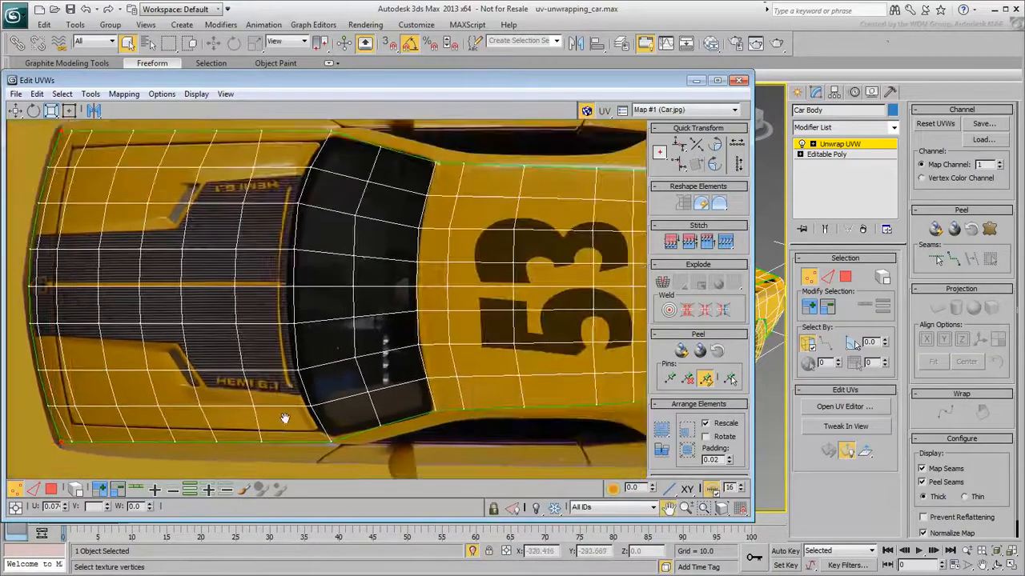
pyautogui.moveTo(334, 169); pyautogui.dragTo(48, 458)
pyautogui.moveTo(320, 438); pyautogui.dragTo(312, 439)
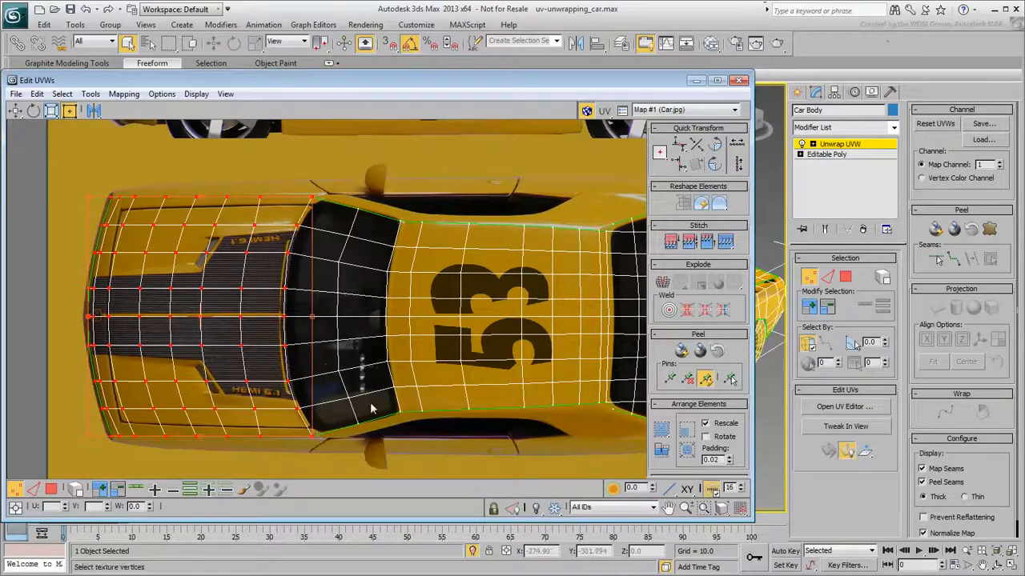
# Shift the windshield and rear-window vertex rows to line up with the painted windows
pyautogui.moveTo(275, 467); pyautogui.dragTo(409, 147)
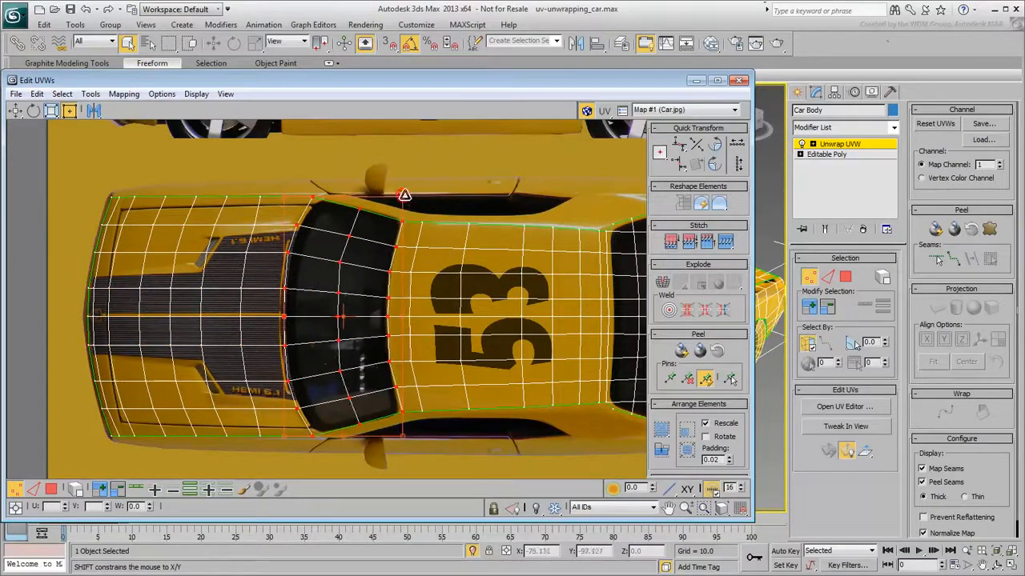
pyautogui.moveTo(407, 197); pyautogui.dragTo(183, 203, button='middle')
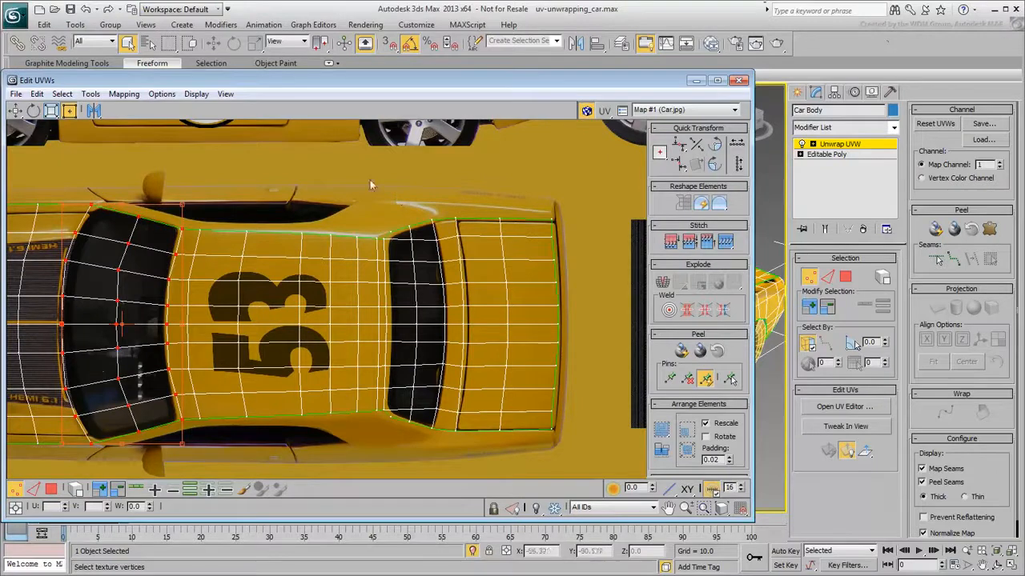
pyautogui.moveTo(449, 463); pyautogui.dragTo(450, 463)
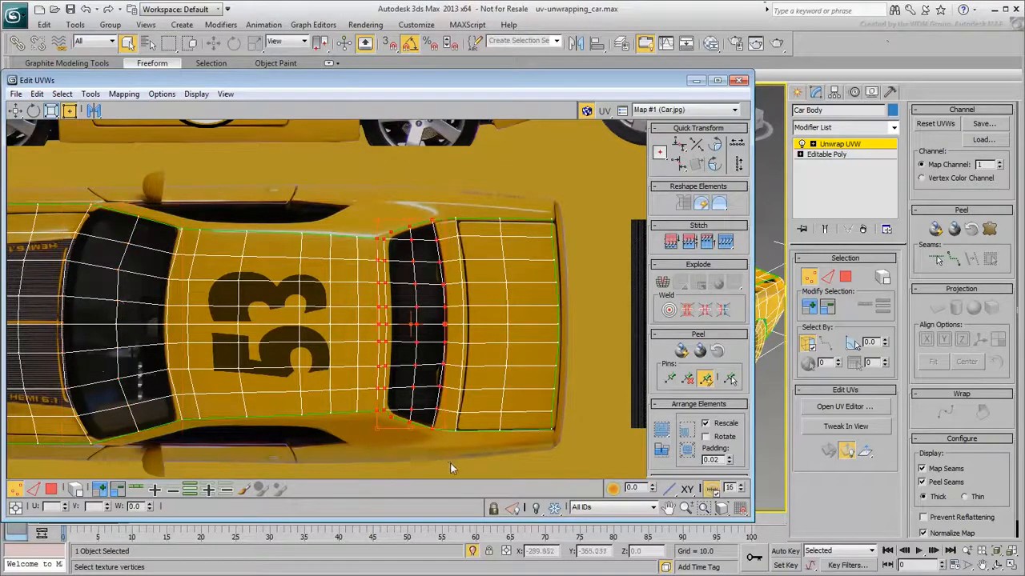
pyautogui.moveTo(376, 425); pyautogui.dragTo(408, 430)
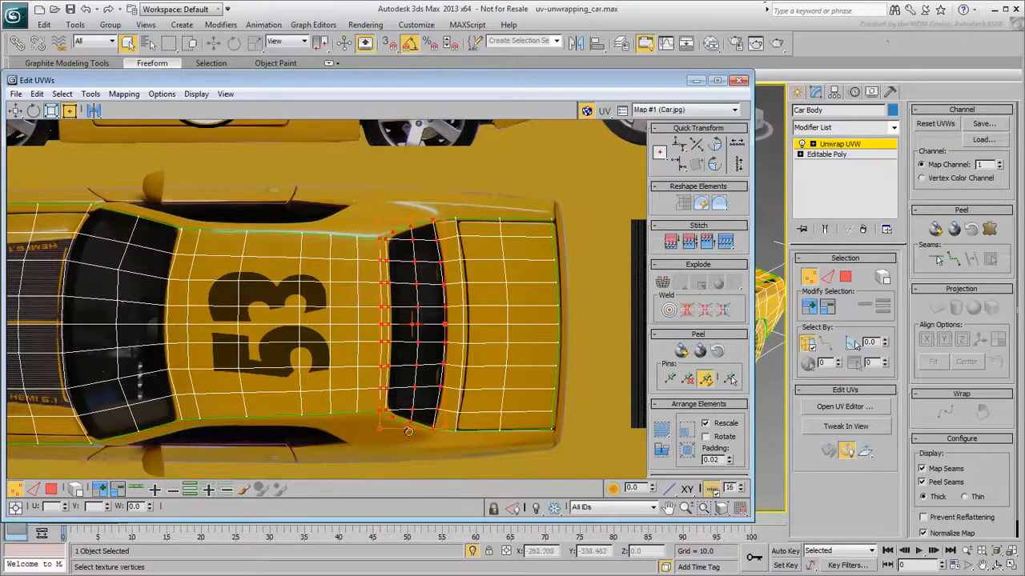
# Align the trunk's vertices with the painted rear deck of the texture
pyautogui.moveTo(425, 470); pyautogui.dragTo(425, 469)
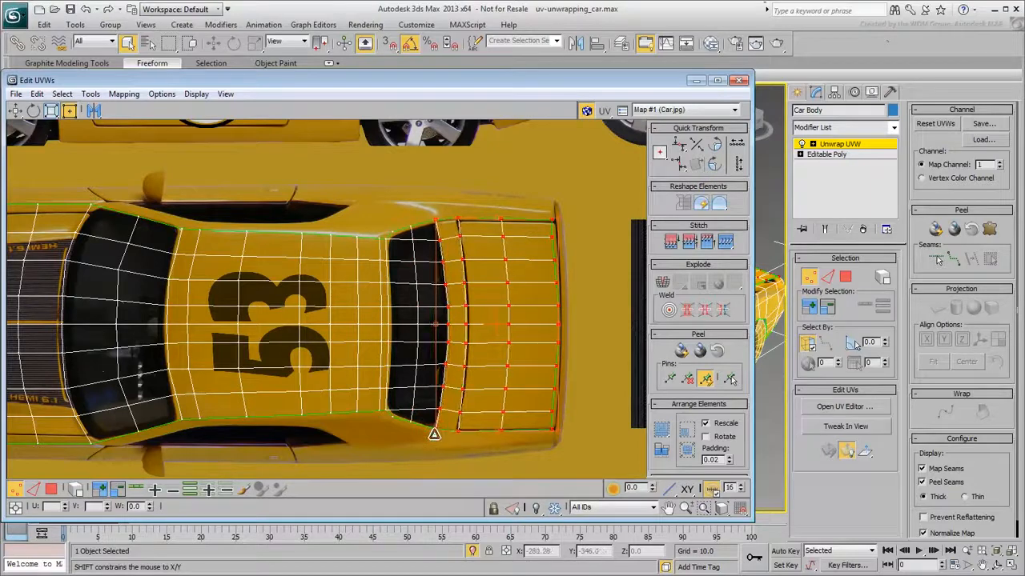
pyautogui.moveTo(322, 353); pyautogui.dragTo(337, 351, button='middle')
pyautogui.click(620, 317)
pyautogui.scroll(2, 584, 341)
pyautogui.scroll(-2, 583, 340)
pyautogui.moveTo(571, 429); pyautogui.dragTo(569, 430)
pyautogui.moveTo(283, 347); pyautogui.dragTo(343, 337, button='middle')
pyautogui.click(316, 189)
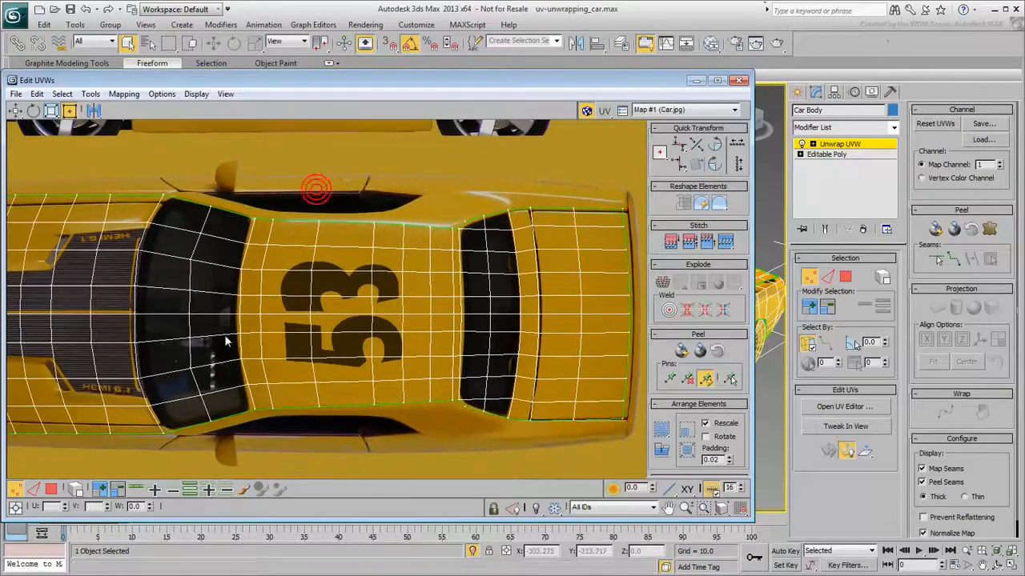
# Nudge the windshield's front vertex column into line with the painted windshield
pyautogui.moveTo(184, 205); pyautogui.dragTo(210, 424)
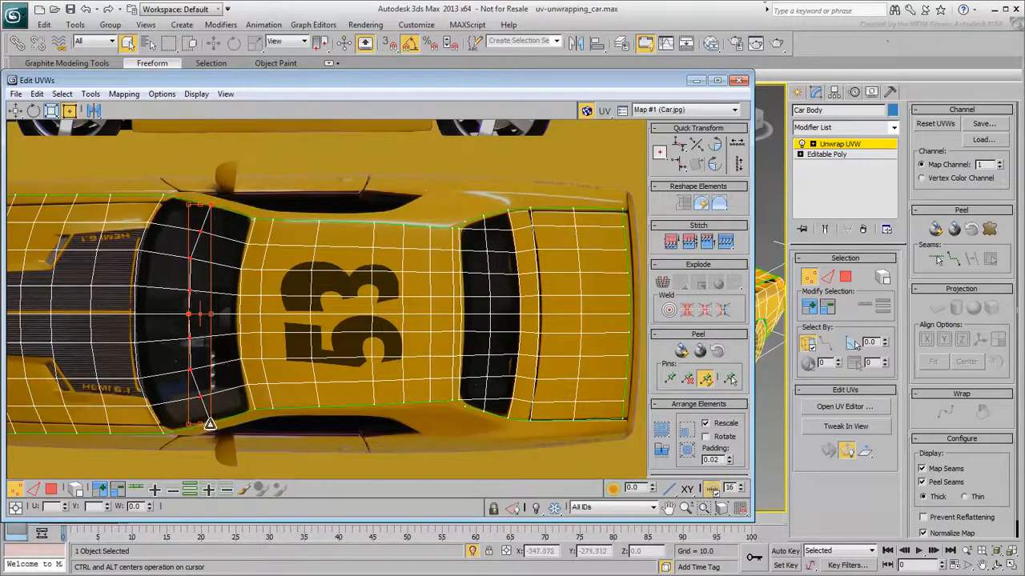
pyautogui.click(343, 443)
pyautogui.scroll(-3, 293, 377)
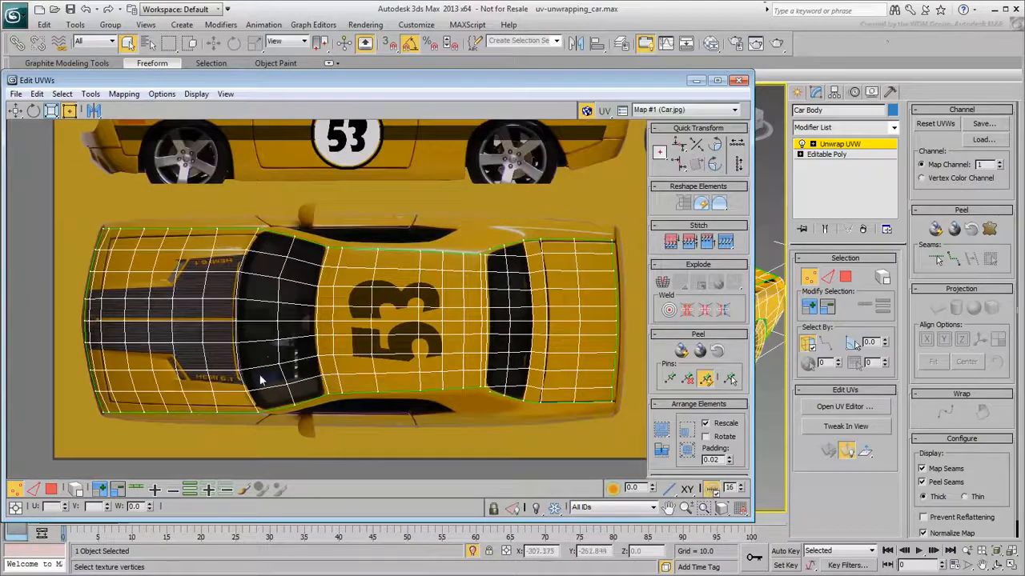
pyautogui.scroll(-2, 260, 380)
pyautogui.moveTo(414, 389); pyautogui.dragTo(364, 381, button='middle')
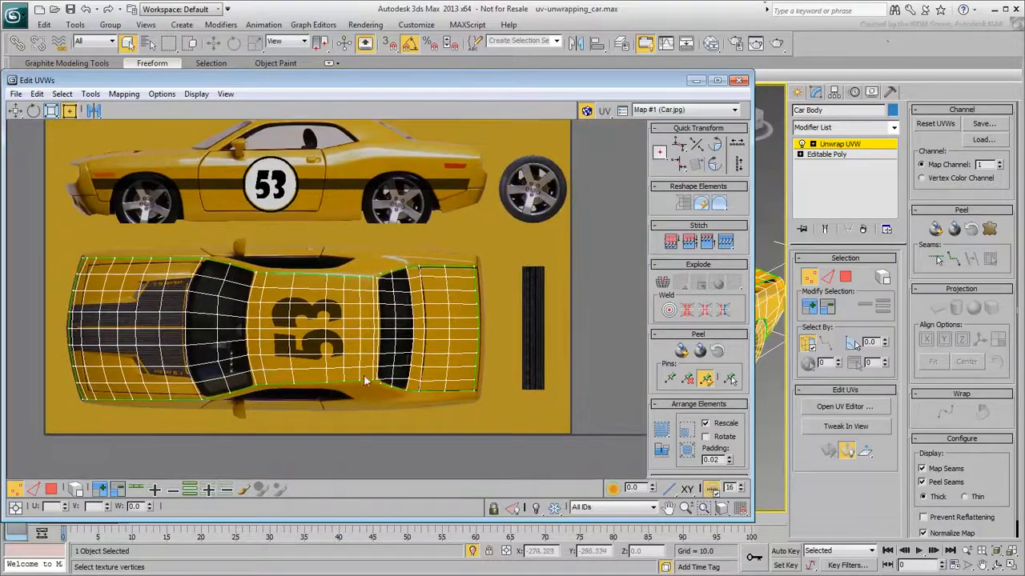
# Shrink the UV editor and review the textured car body in the viewport
pyautogui.moveTo(753, 442); pyautogui.dragTo(417, 433)
pyautogui.moveTo(663, 389); pyautogui.dragTo(635, 426, button='middle')
pyautogui.press('F4')
pyautogui.press('F4')
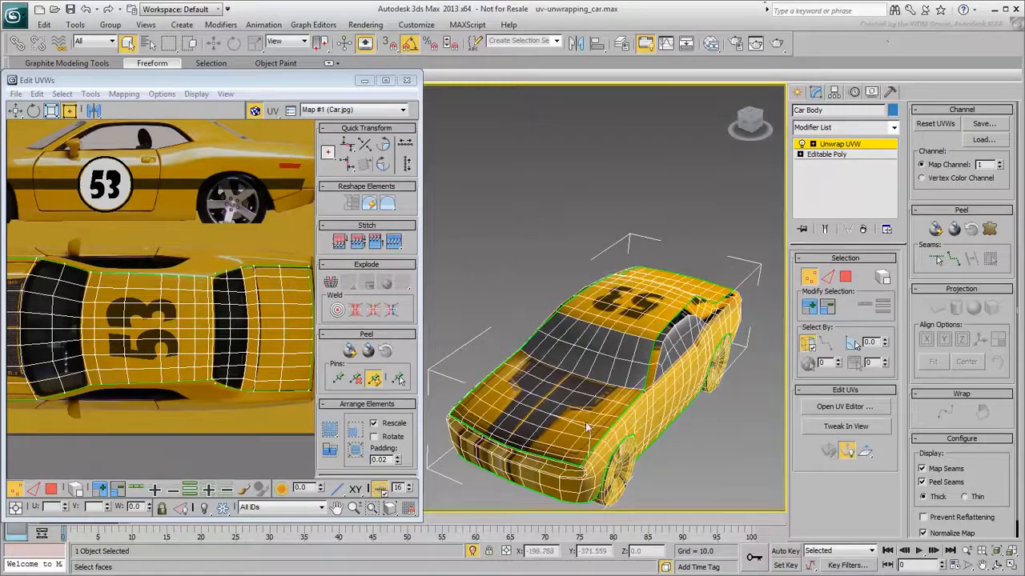
pyautogui.scroll(-6, 246, 379)
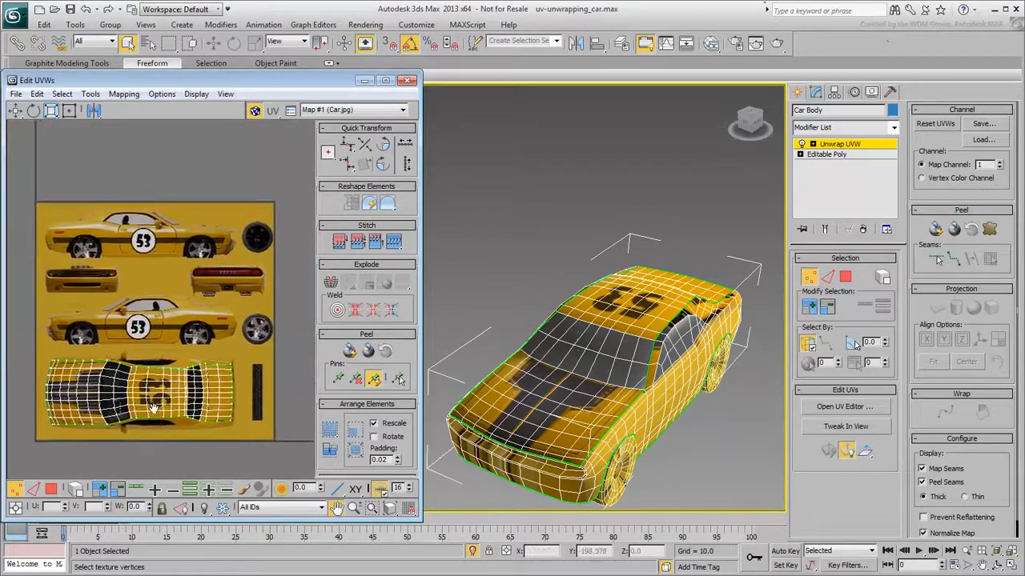